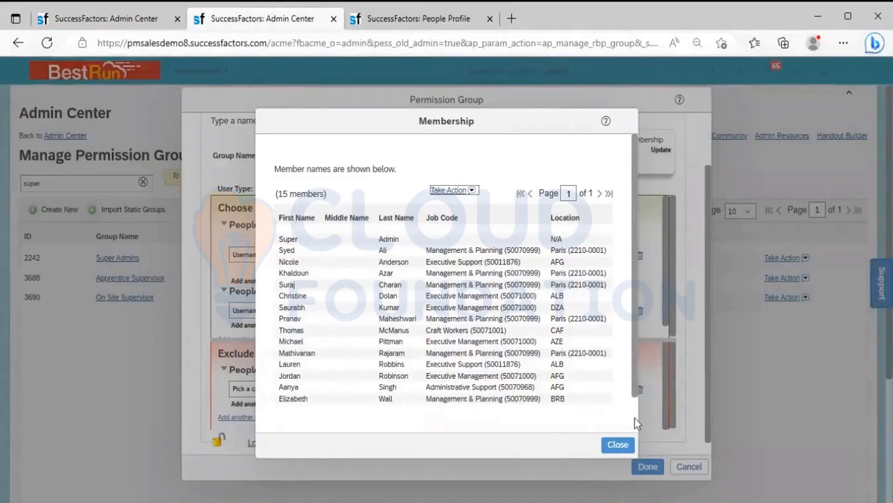
Step: Close the Super Admins member list and group without saving, and clear the permission group search filter
{"action": "scroll", "coordinate": [636, 419], "scroll_direction": "down", "scroll_amount": 2}
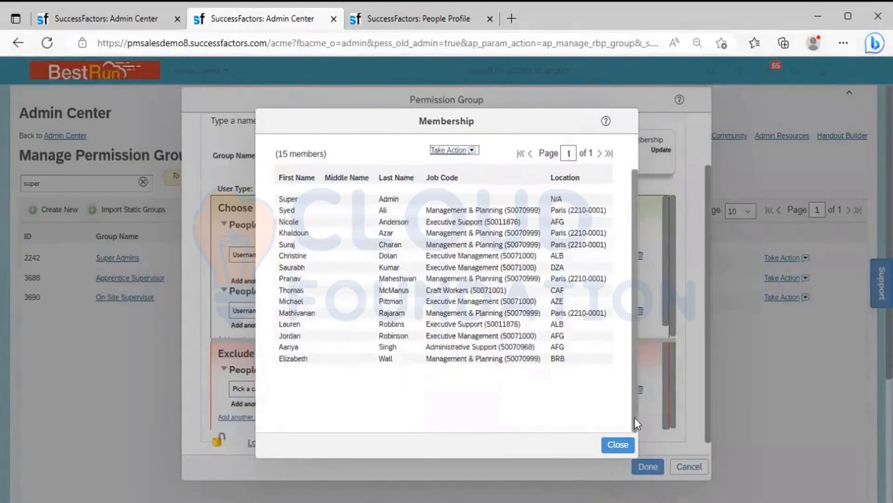
{"action": "left_click", "coordinate": [621, 446]}
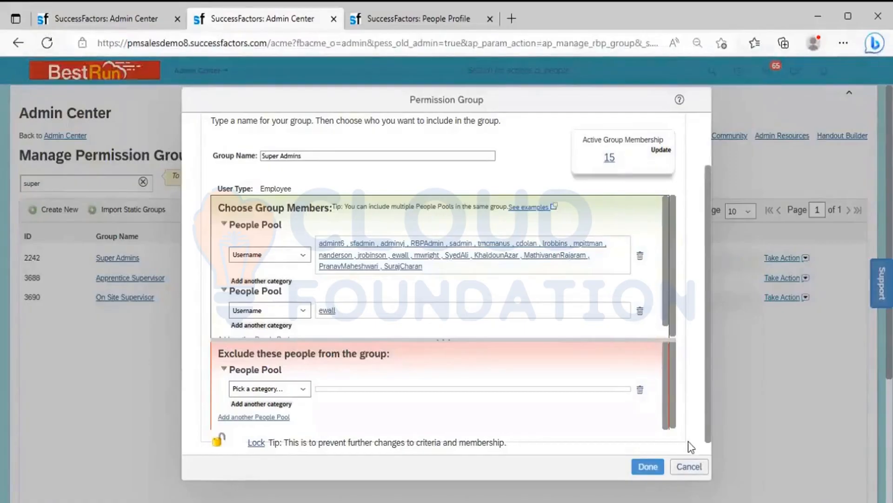
{"action": "left_click", "coordinate": [690, 466]}
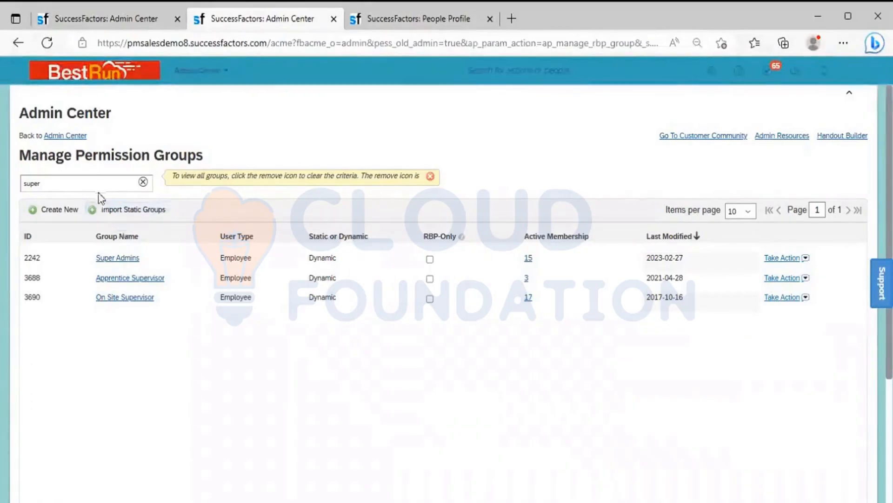
{"action": "left_click", "coordinate": [144, 182]}
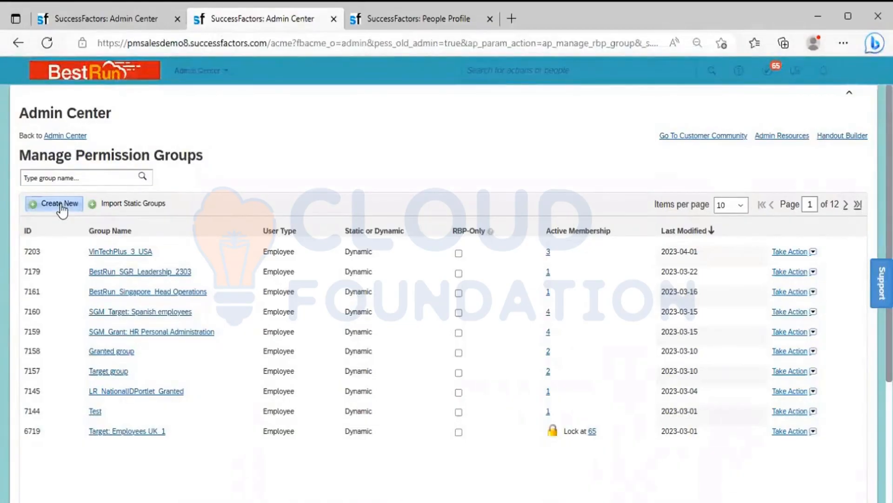
Step: Create a new permission group named BR_Leadership Team
{"action": "left_click", "coordinate": [61, 205]}
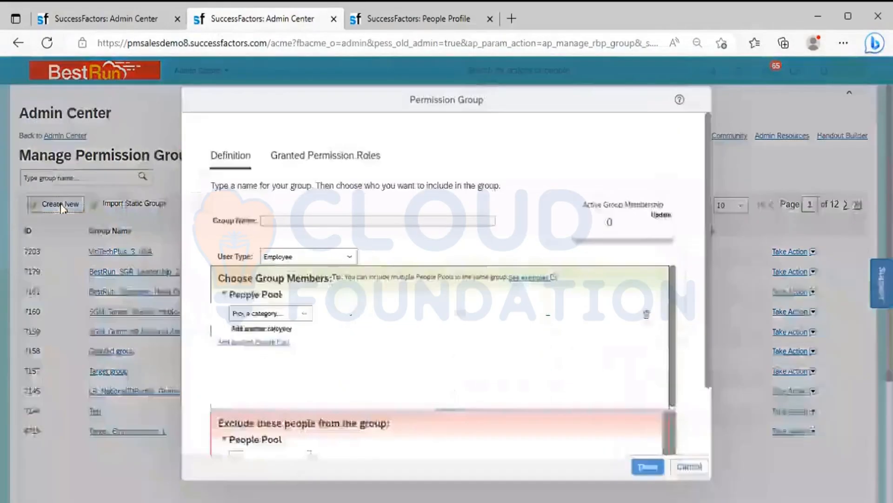
{"action": "left_click", "coordinate": [340, 221]}
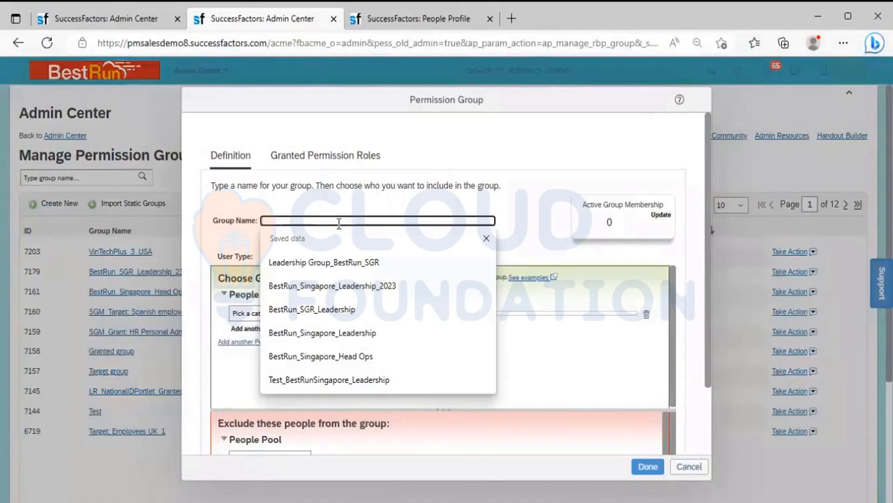
{"action": "type", "text": "BR"}
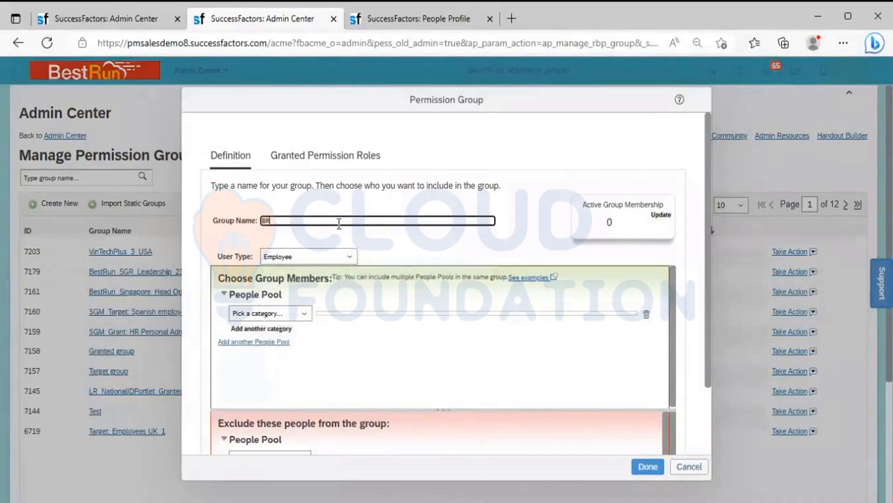
{"action": "type", "text": "_Leader"}
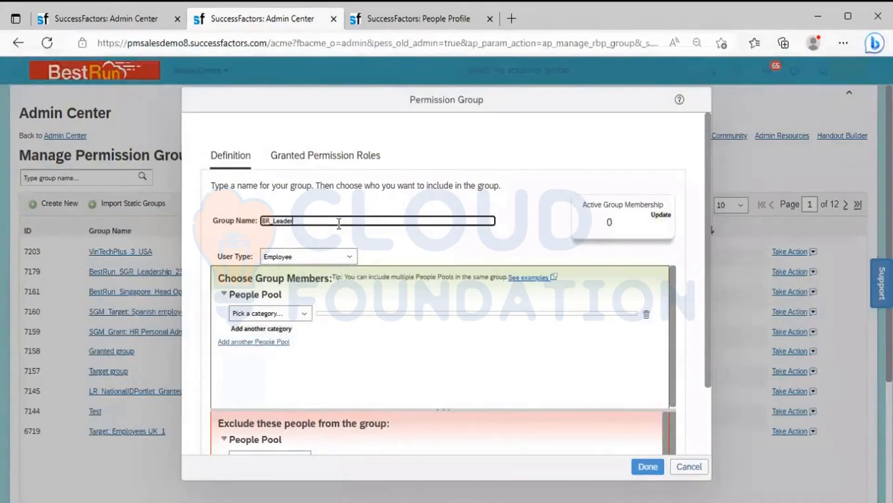
{"action": "type", "text": "ship"}
{"action": "type", "text": "Team"}
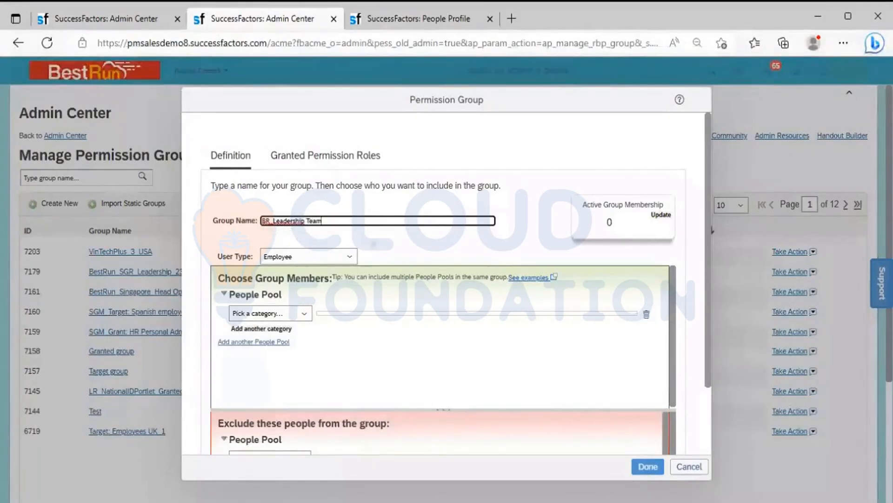
{"action": "left_click", "coordinate": [399, 254]}
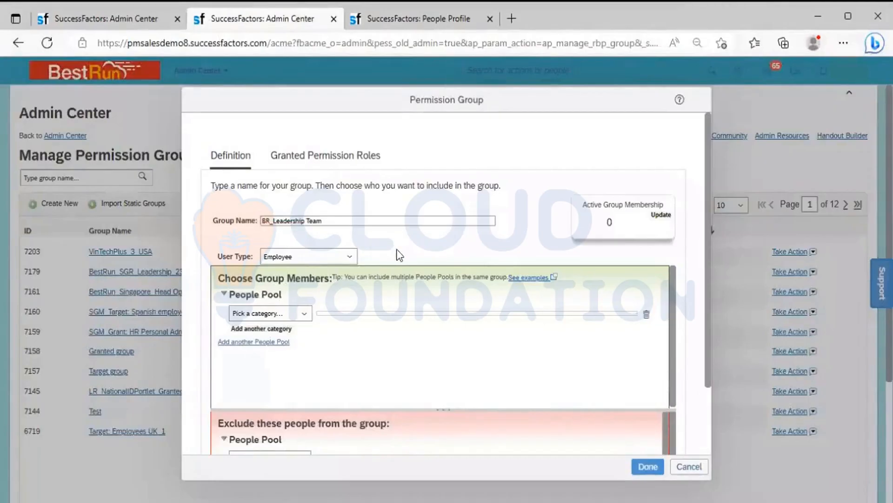
Step: Check the people pool categories, then search People Profile for the President SEA employee and show their Organizational Information
{"action": "left_click", "coordinate": [304, 317]}
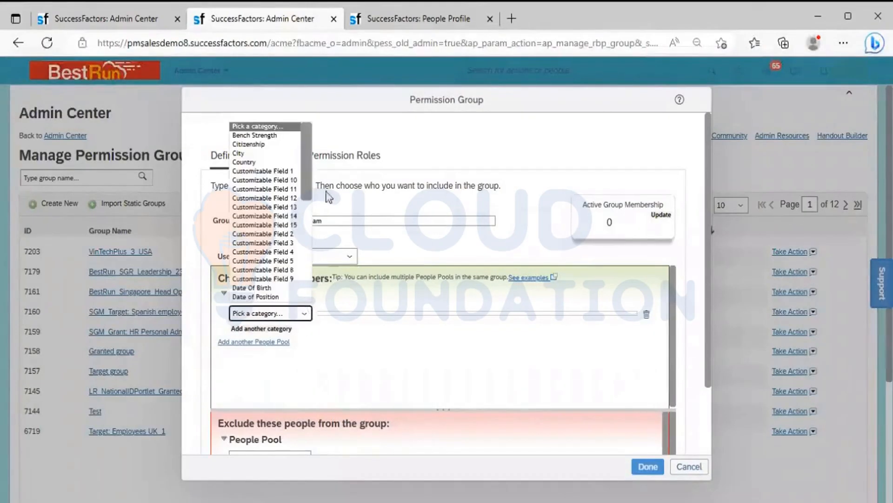
{"action": "scroll", "coordinate": [306, 233], "scroll_direction": "down", "scroll_amount": 10}
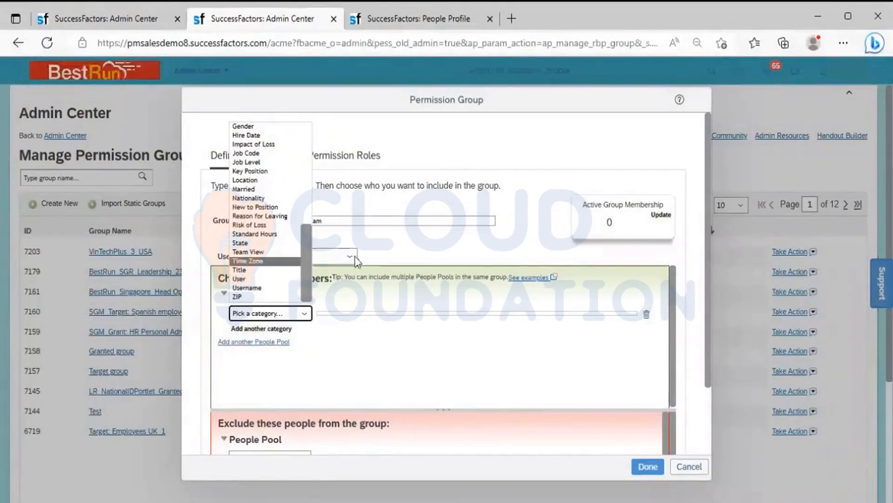
{"action": "left_click", "coordinate": [414, 18]}
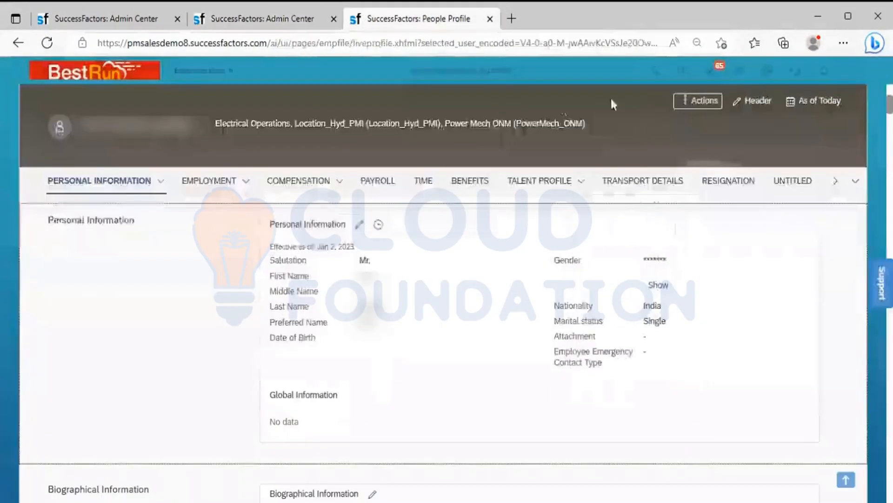
{"action": "left_click", "coordinate": [507, 72]}
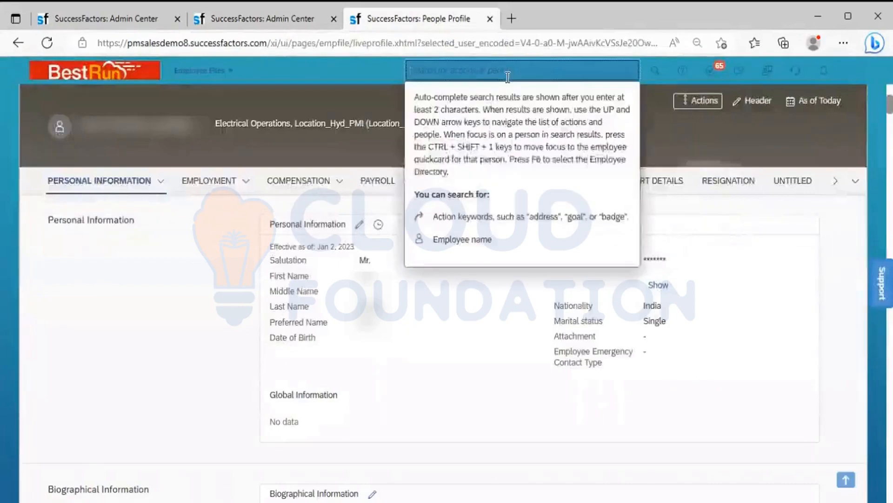
{"action": "type", "text": "Alex"}
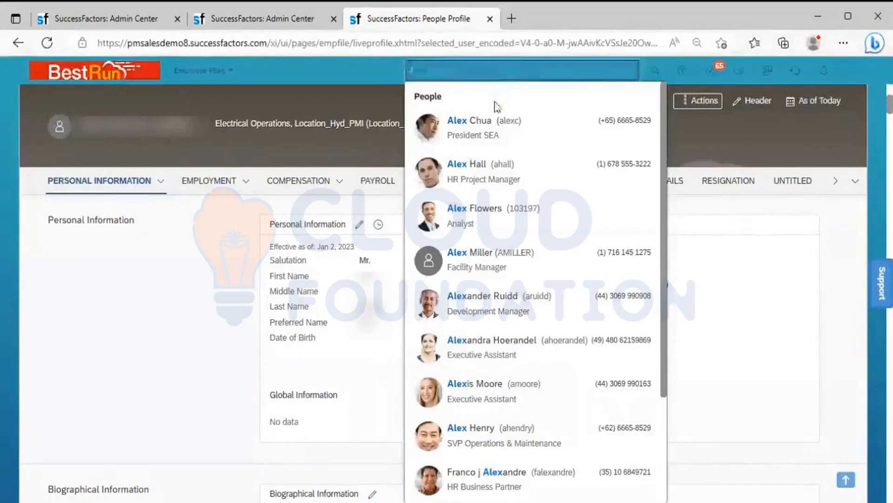
{"action": "left_click", "coordinate": [496, 125]}
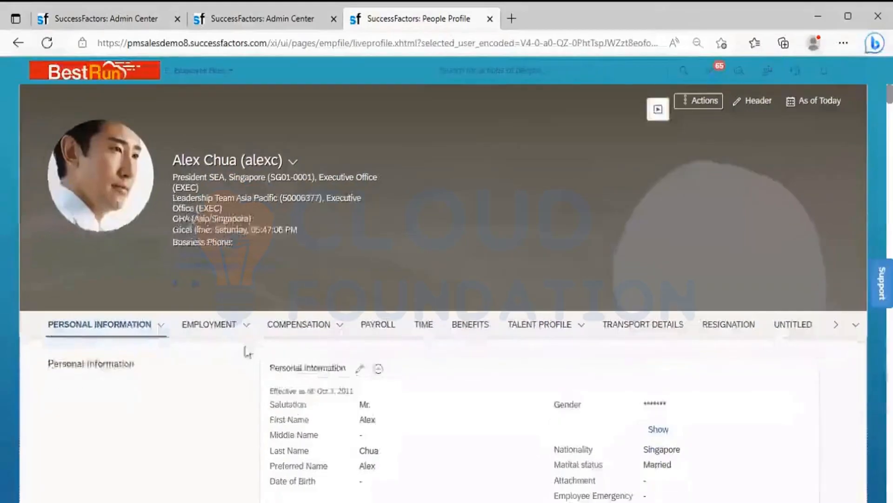
{"action": "left_click", "coordinate": [246, 328]}
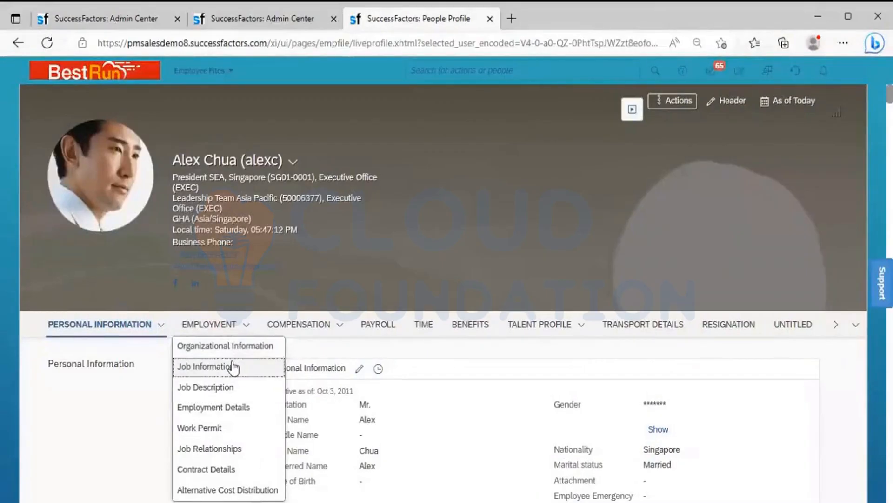
{"action": "left_click", "coordinate": [233, 348]}
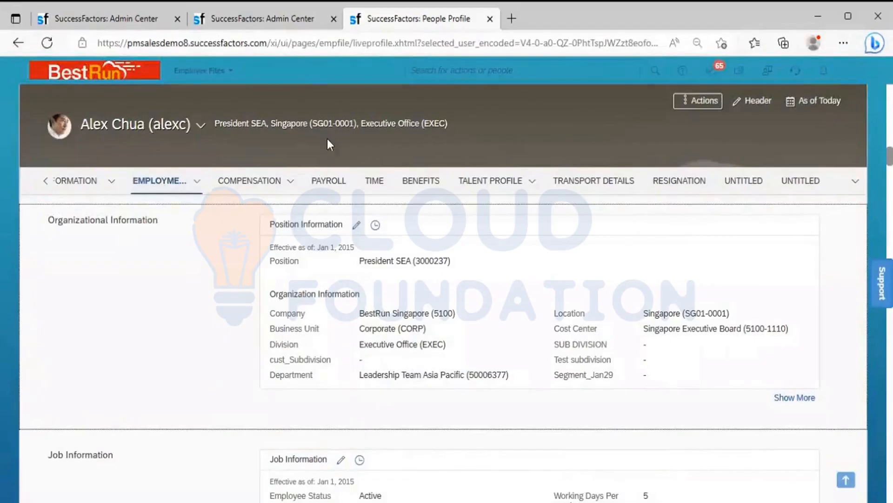
Step: Return to the new permission group and set the people pool's category to Division
{"action": "left_click", "coordinate": [239, 12]}
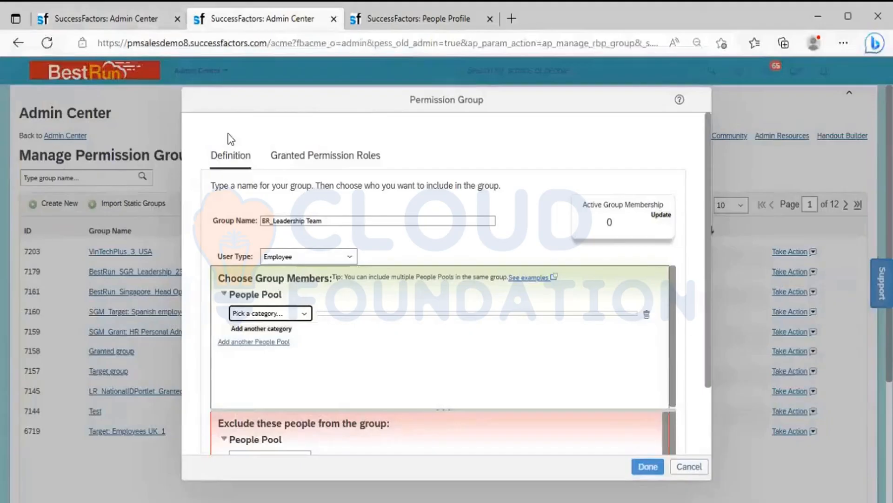
{"action": "left_click", "coordinate": [302, 315]}
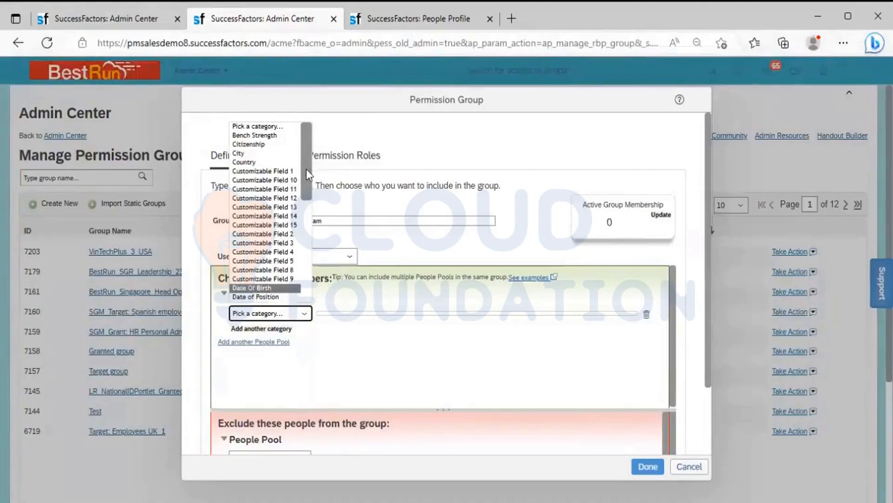
{"action": "left_click_drag", "start_coordinate": [307, 170], "coordinate": [309, 221]}
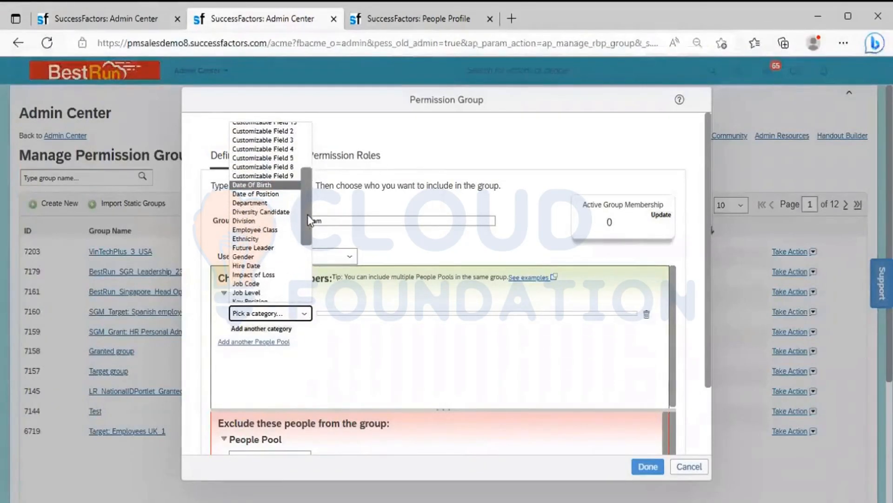
{"action": "left_click_drag", "start_coordinate": [309, 220], "coordinate": [306, 242]}
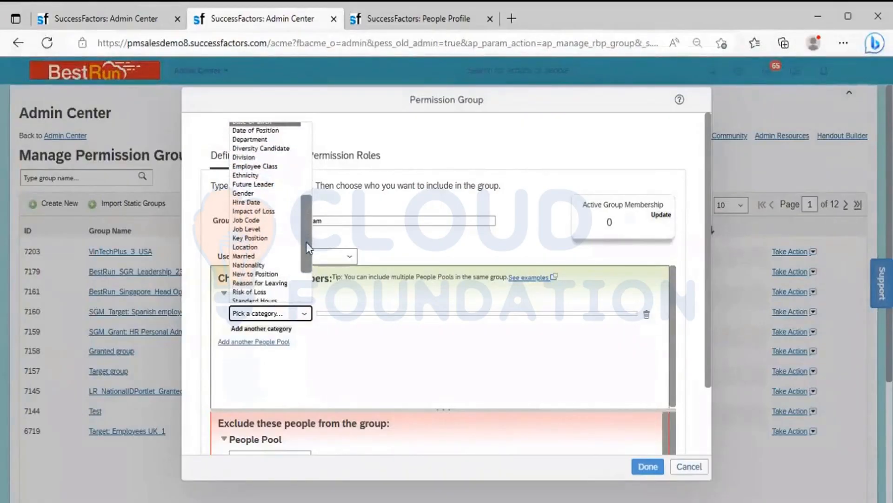
{"action": "left_click", "coordinate": [242, 159]}
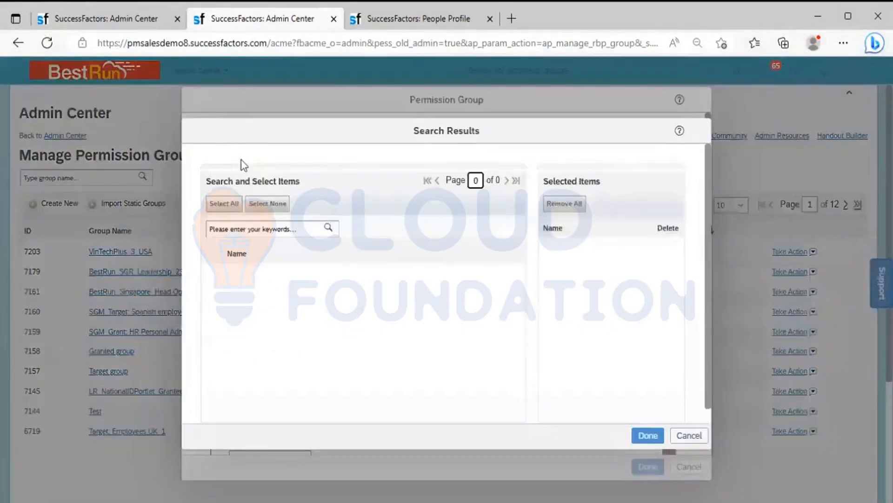
Step: Try to find the division by searching for Executive Office, the name copied from the employee's Organizational Information
{"action": "left_click", "coordinate": [400, 17]}
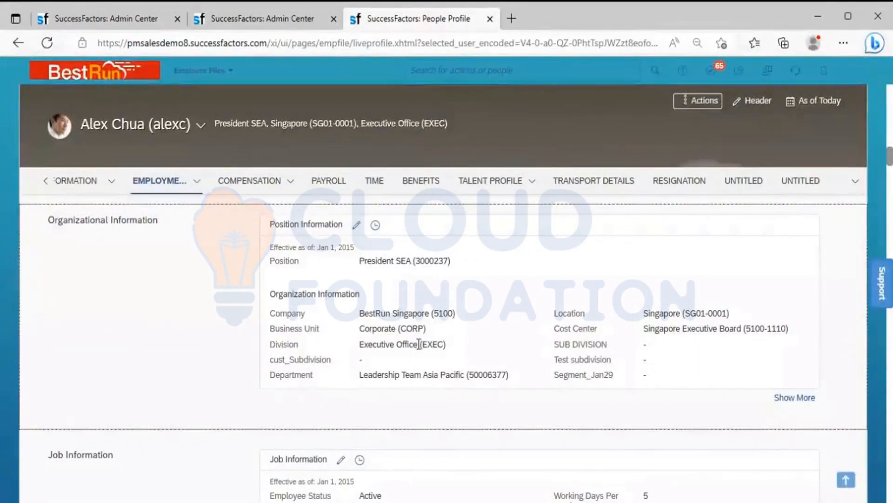
{"action": "left_click_drag", "start_coordinate": [419, 343], "coordinate": [357, 344]}
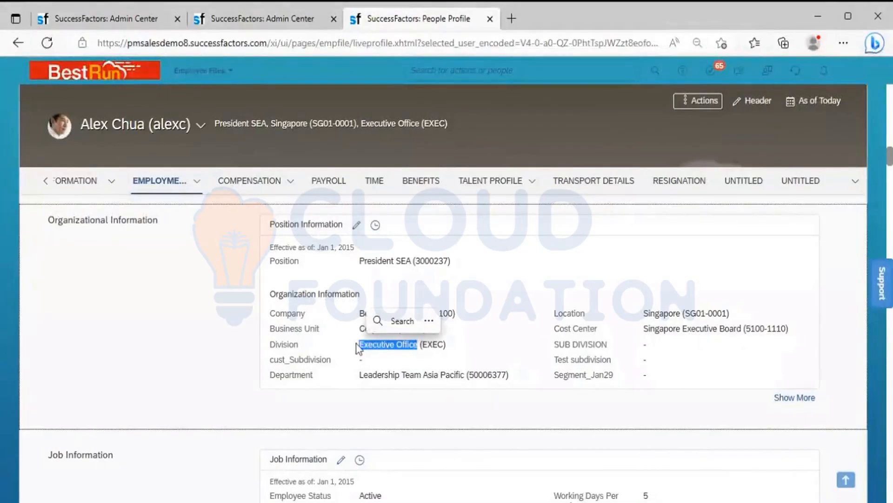
{"action": "key", "text": "ctrl+c"}
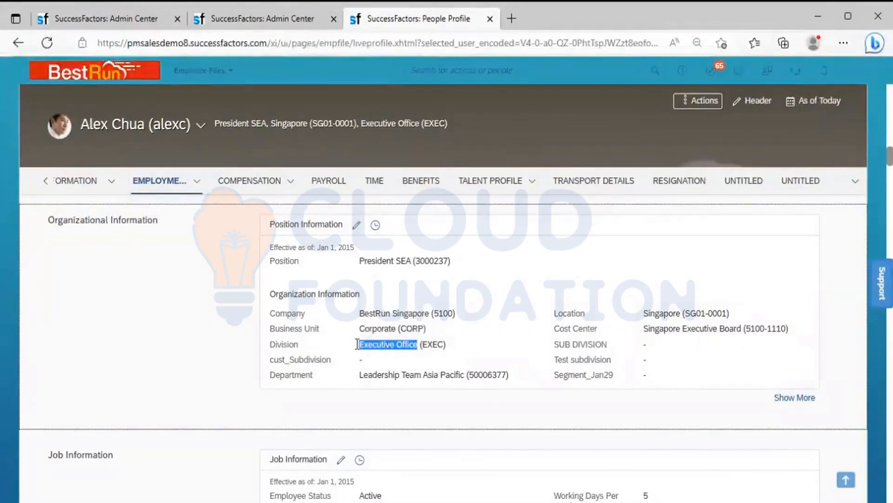
{"action": "left_click", "coordinate": [245, 14]}
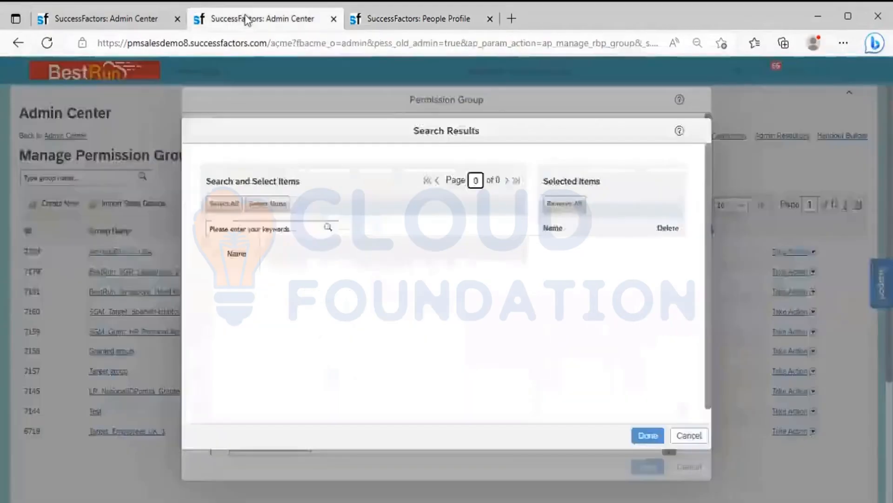
{"action": "left_click", "coordinate": [255, 227]}
{"action": "key", "text": "ctrl+v"}
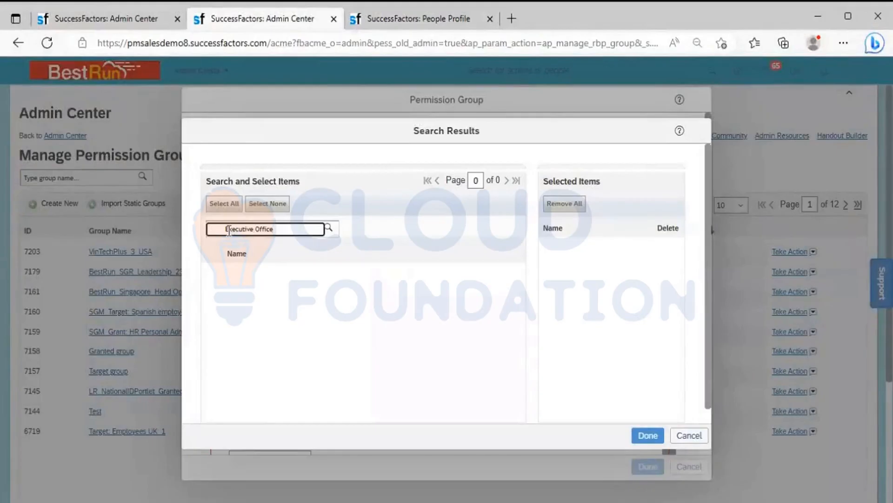
{"action": "key", "text": "BackSpace"}
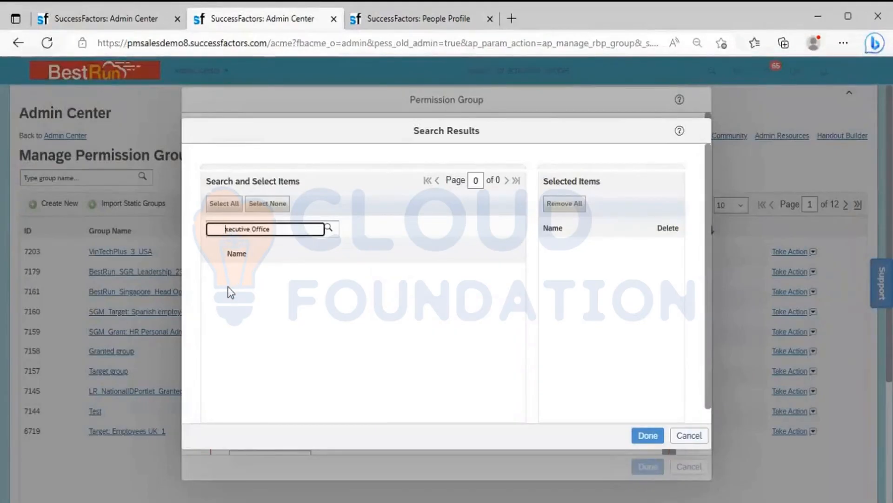
{"action": "left_click", "coordinate": [329, 228]}
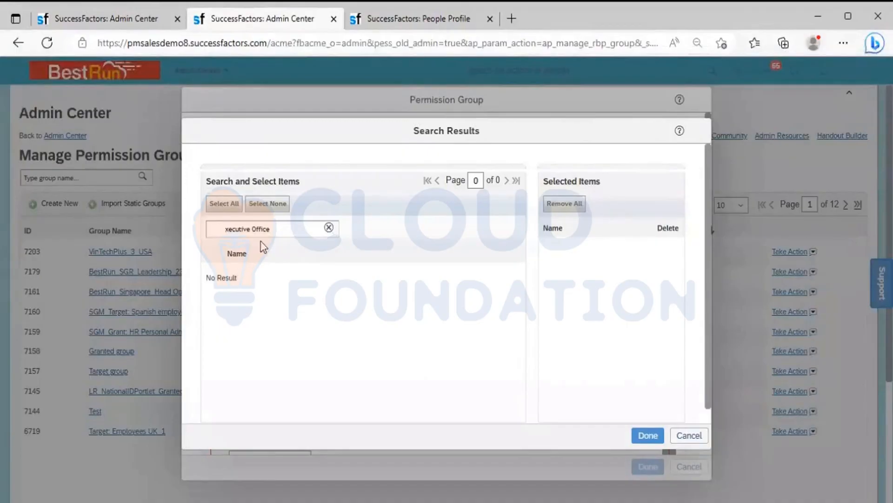
{"action": "left_click", "coordinate": [225, 229]}
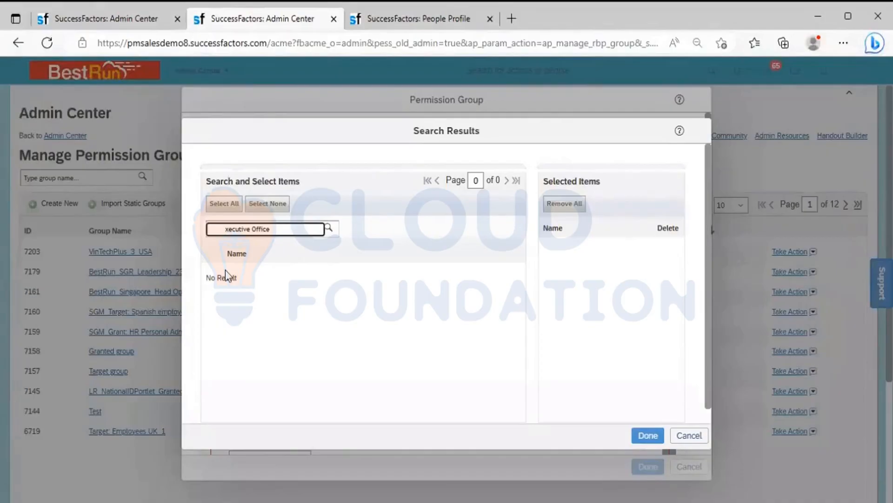
{"action": "type", "text": "e"}
{"action": "left_click", "coordinate": [328, 228]}
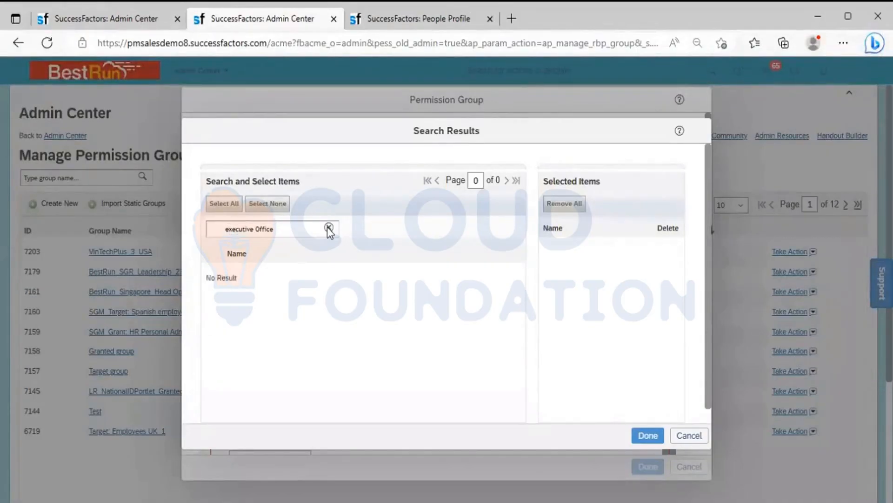
Step: Search the divisions by the code EXEC instead and select Executive Office (EXEC)
{"action": "left_click", "coordinate": [278, 229]}
{"action": "key", "text": "BackSpace"}
{"action": "key", "text": "BackSpace"}
{"action": "key", "text": "BackSpace"}
{"action": "key", "text": "BackSpace"}
{"action": "key", "text": "BackSpace"}
{"action": "key", "text": "BackSpace"}
{"action": "key", "text": "BackSpace"}
{"action": "key", "text": "BackSpace"}
{"action": "key", "text": "BackSpace"}
{"action": "key", "text": "BackSpace"}
{"action": "key", "text": "BackSpace"}
{"action": "key", "text": "BackSpace"}
{"action": "key", "text": "BackSpace"}
{"action": "key", "text": "BackSpace"}
{"action": "key", "text": "BackSpace"}
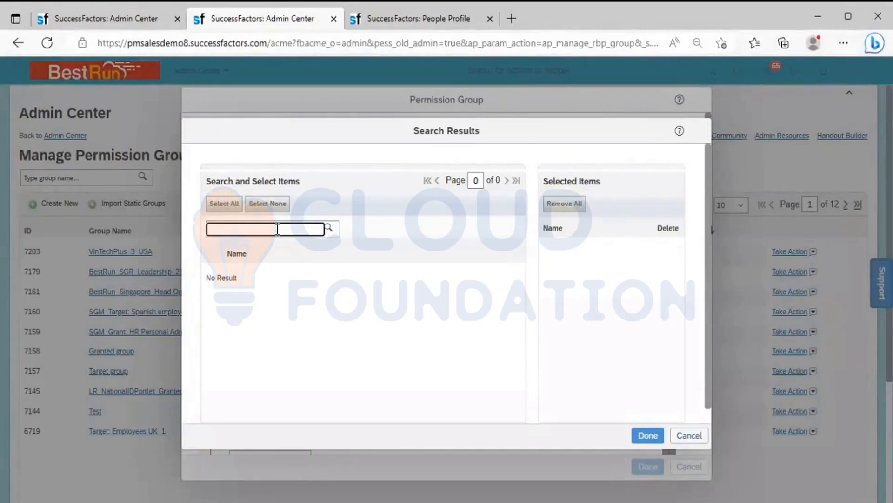
{"action": "type", "text": "EXEC"}
{"action": "key", "text": "Return"}
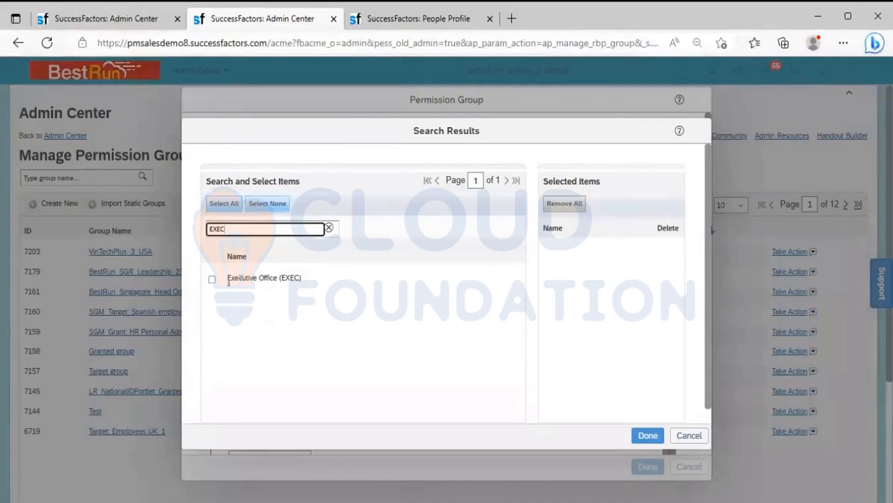
{"action": "left_click", "coordinate": [213, 279]}
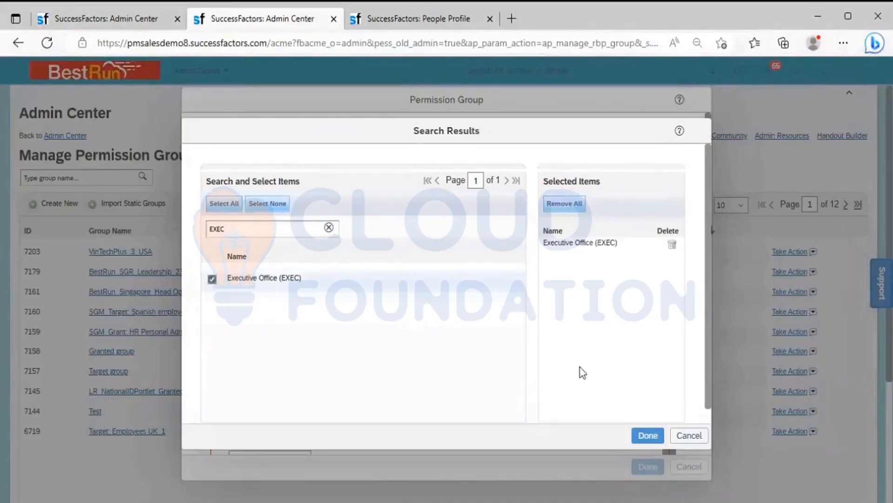
Step: Confirm Executive Office (EXEC) as the people pool's division and refresh the active group membership count
{"action": "left_click", "coordinate": [637, 434]}
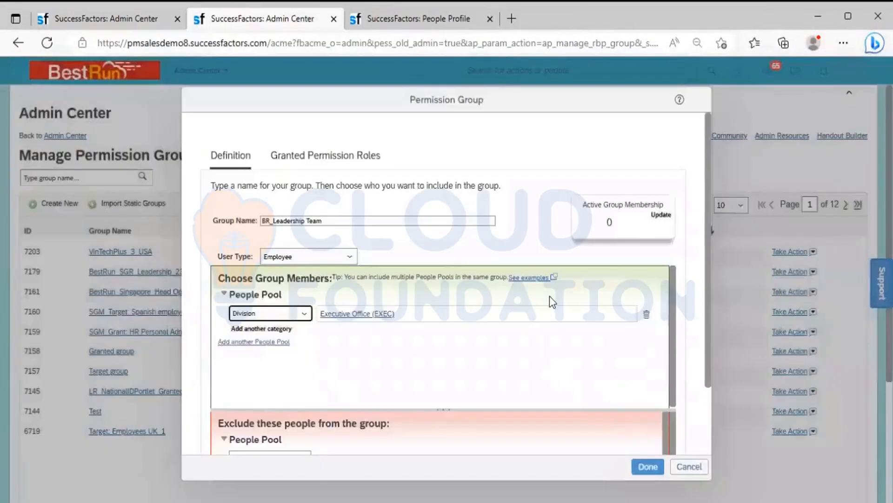
{"action": "left_click", "coordinate": [660, 215]}
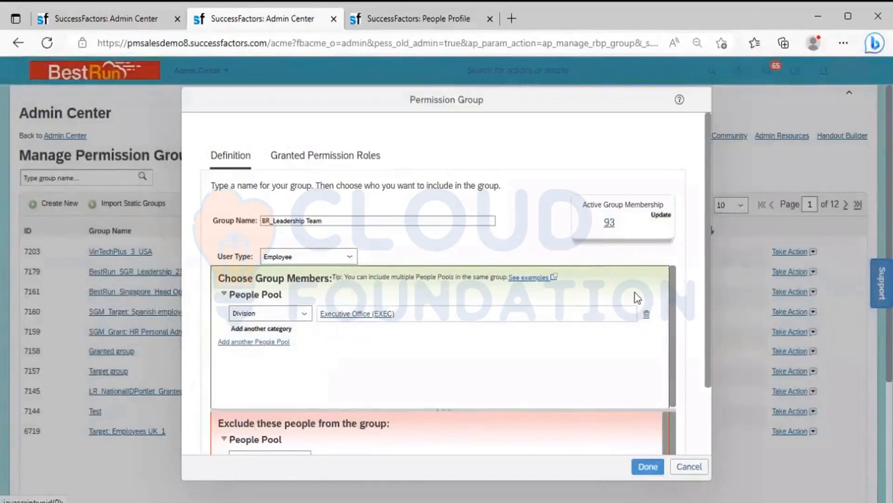
Step: Browse the people pool categories and compare them with the President SEA employee's Organizational Information for a further criterion
{"action": "left_click", "coordinate": [304, 313]}
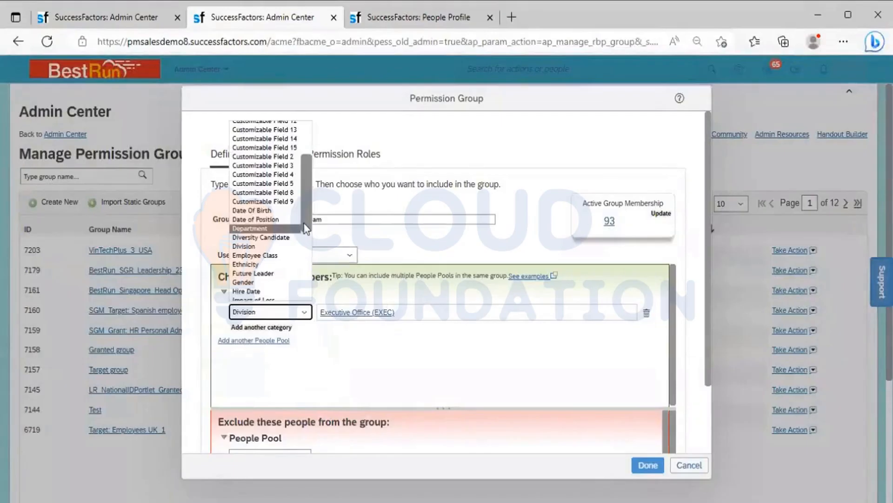
{"action": "mouse_move", "coordinate": [305, 228]}
{"action": "left_mouse_down"}
{"action": "mouse_move", "coordinate": [303, 182]}
{"action": "mouse_move", "coordinate": [298, 239]}
{"action": "left_mouse_up"}
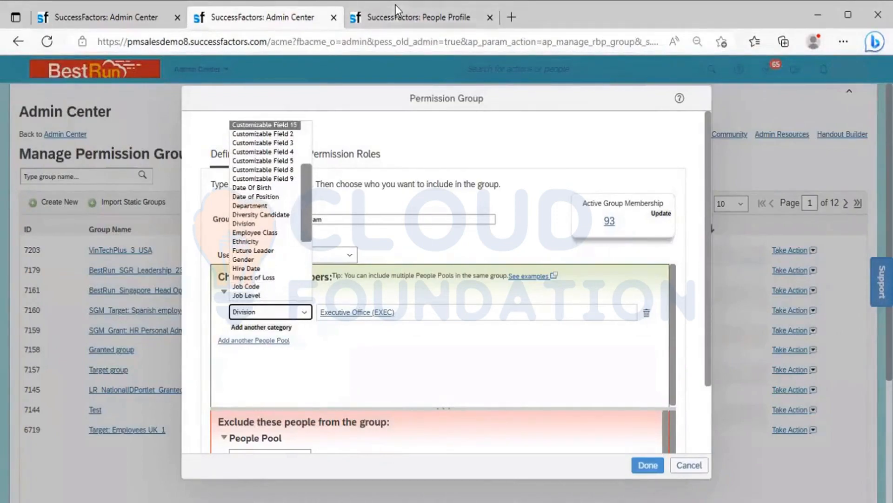
{"action": "left_click", "coordinate": [426, 161]}
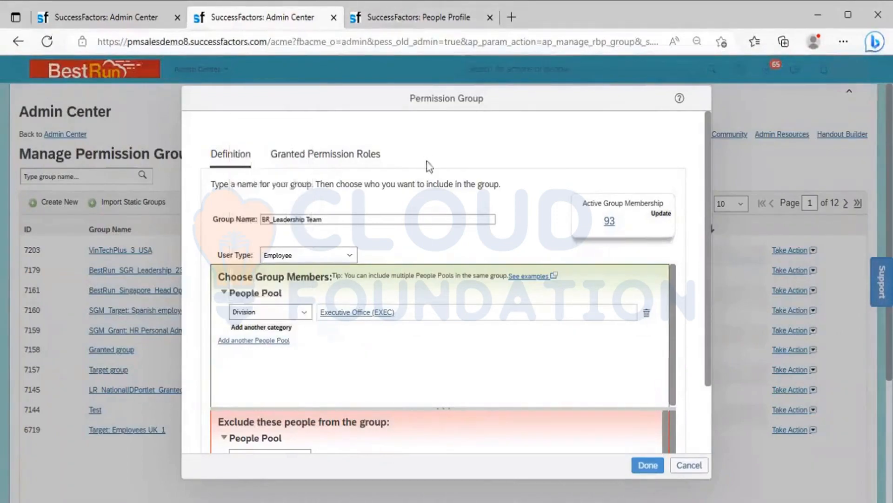
{"action": "left_click", "coordinate": [387, 19]}
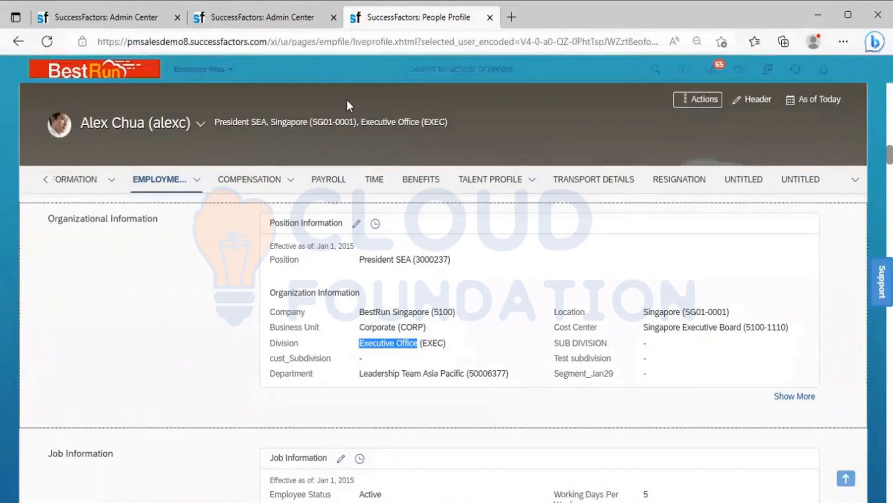
{"action": "left_click", "coordinate": [255, 13]}
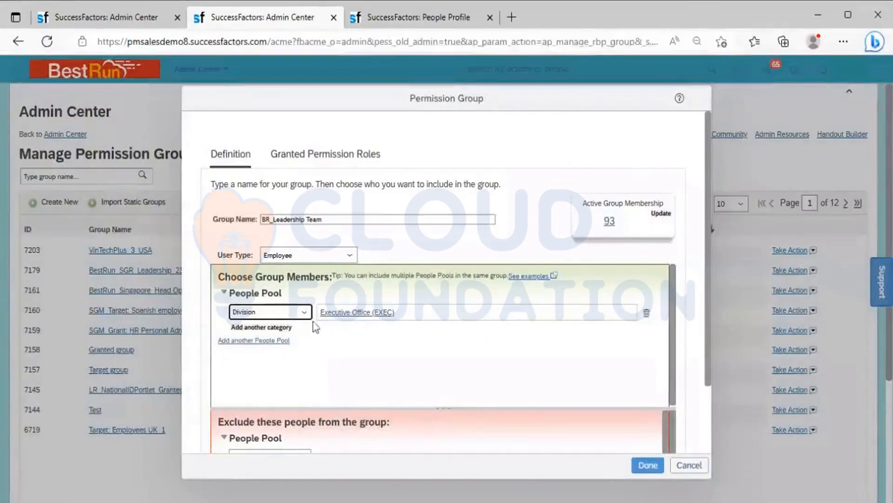
Step: Add a second category to the people pool and set it to Department
{"action": "left_click", "coordinate": [279, 328]}
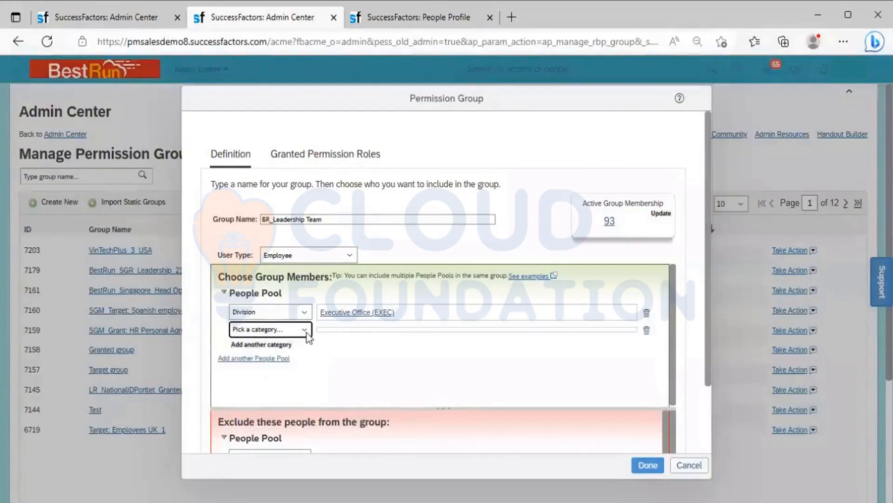
{"action": "left_click", "coordinate": [307, 331]}
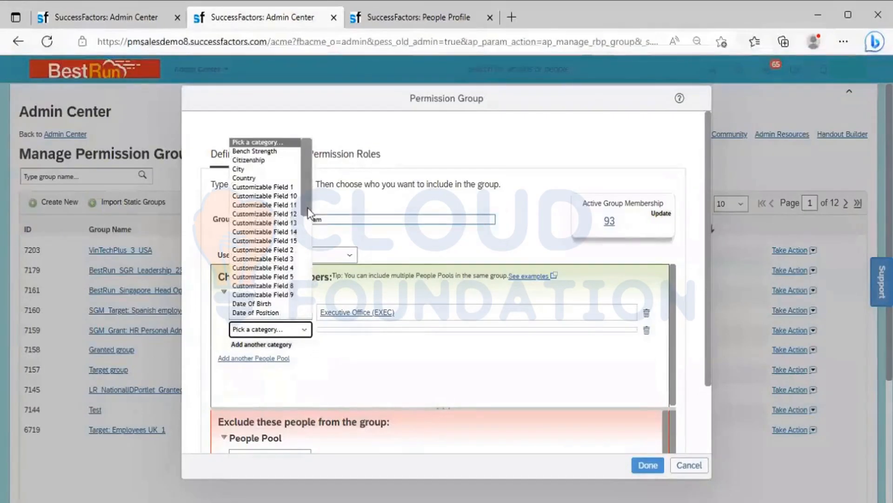
{"action": "left_click_drag", "start_coordinate": [308, 212], "coordinate": [307, 250]}
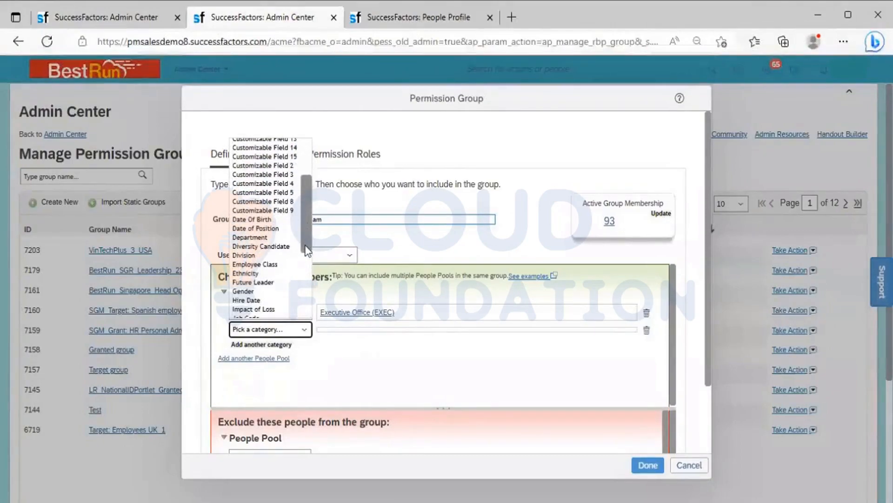
{"action": "left_click", "coordinate": [271, 238]}
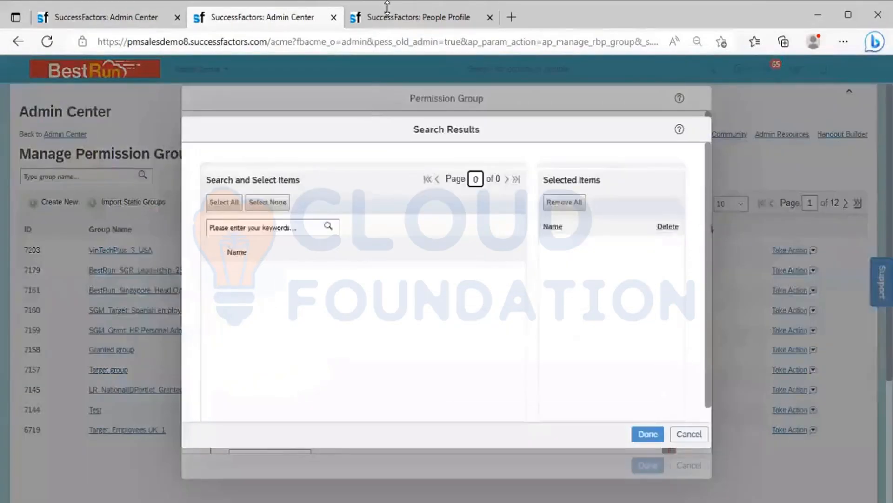
Step: Copy the department code 50006377 from the employee's Organizational Information in People Profile
{"action": "left_click", "coordinate": [390, 14]}
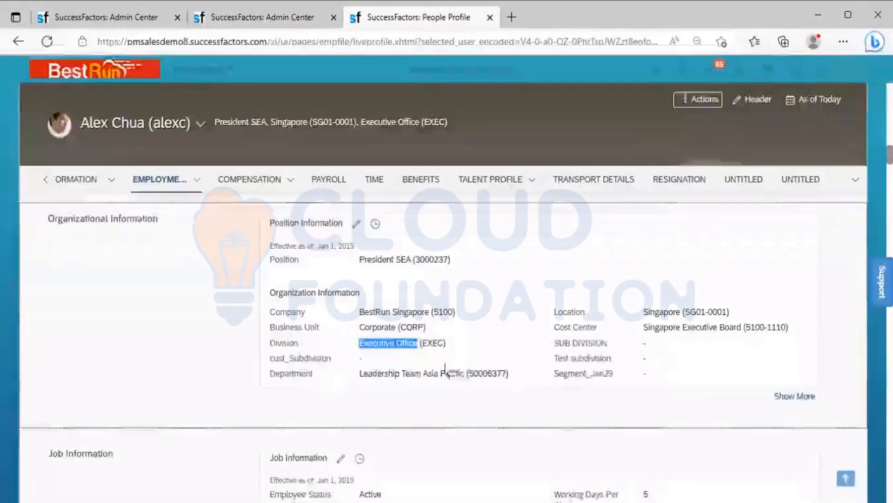
{"action": "left_click_drag", "start_coordinate": [509, 374], "coordinate": [469, 374]}
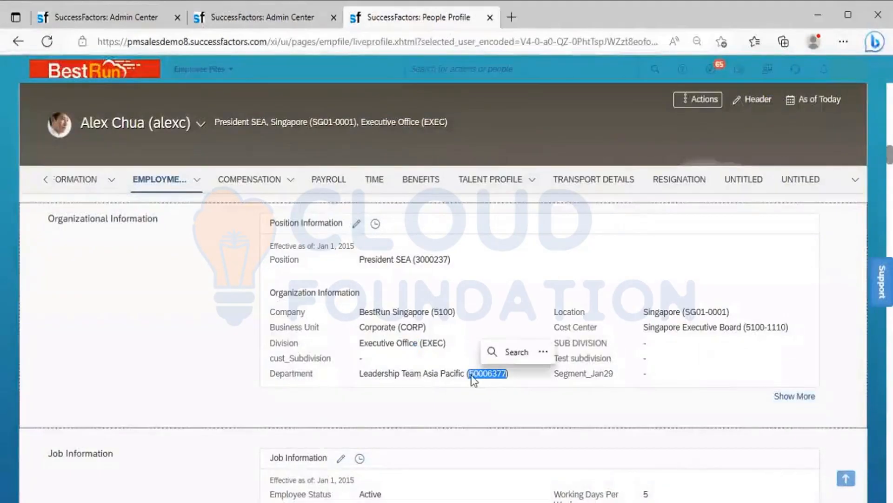
{"action": "key", "text": "ctrl+c"}
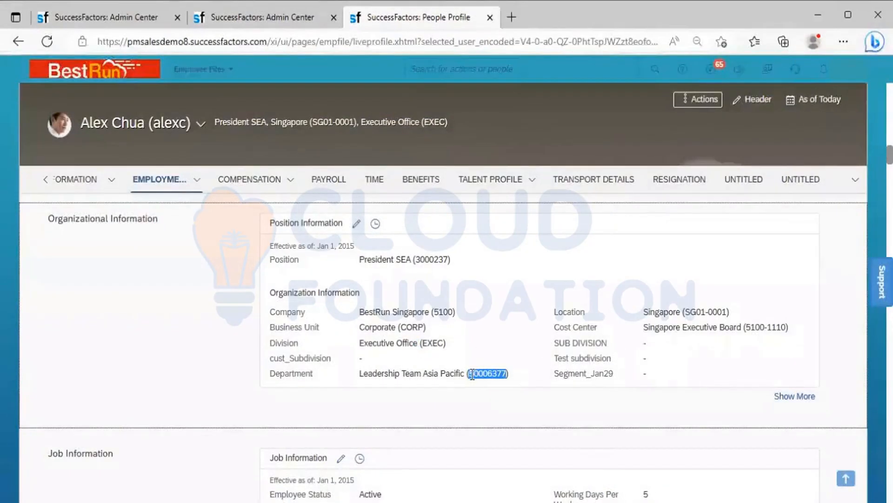
Step: Search the group's departments by the copied code 50006377 and add Leadership Team Asia Pacific (50006377) to the people pool
{"action": "left_click", "coordinate": [291, 15]}
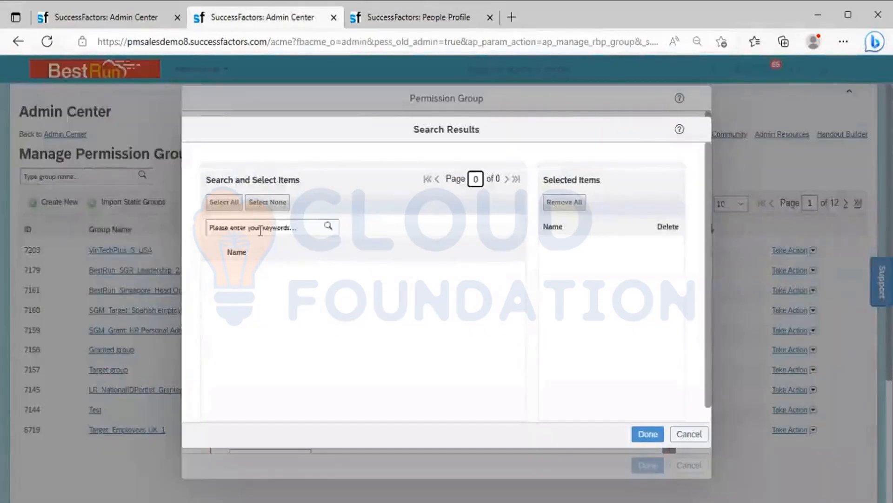
{"action": "left_click", "coordinate": [261, 228]}
{"action": "key", "text": "ctrl+v"}
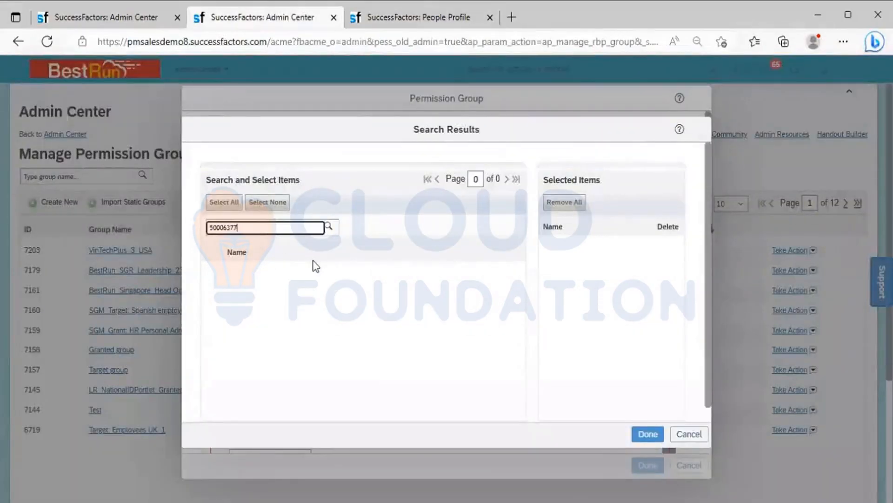
{"action": "left_click", "coordinate": [328, 227]}
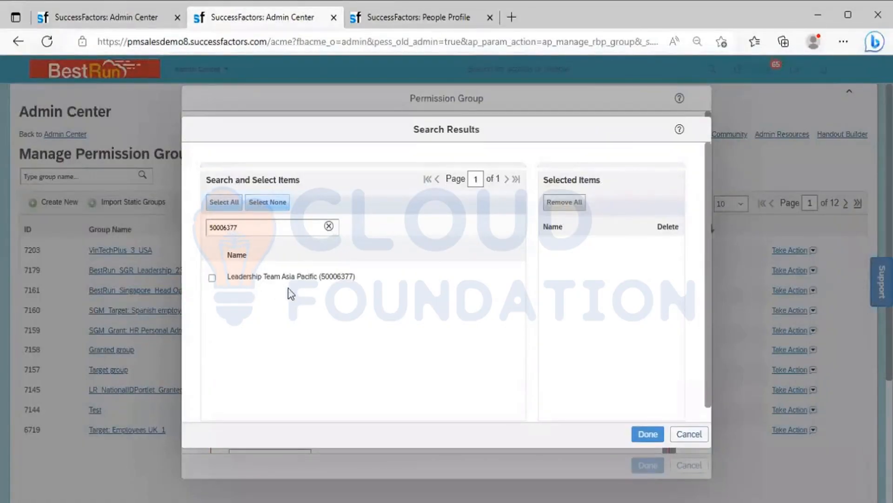
{"action": "left_click", "coordinate": [212, 278]}
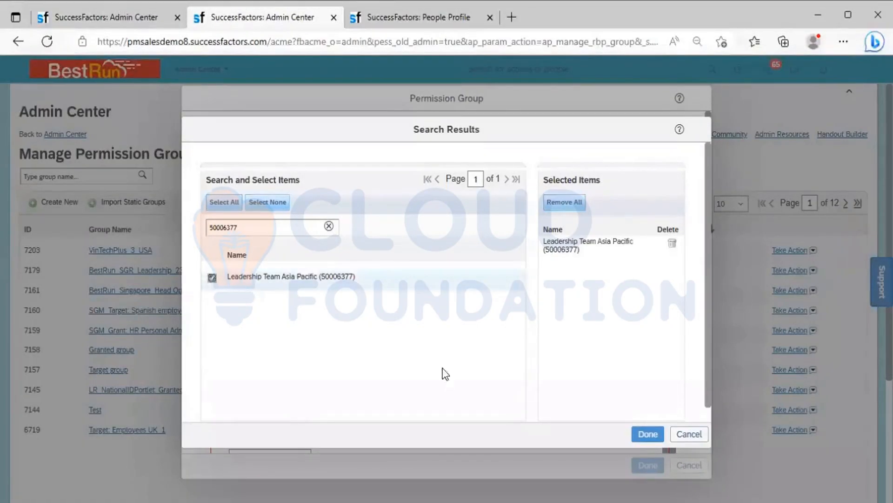
{"action": "left_click", "coordinate": [648, 434]}
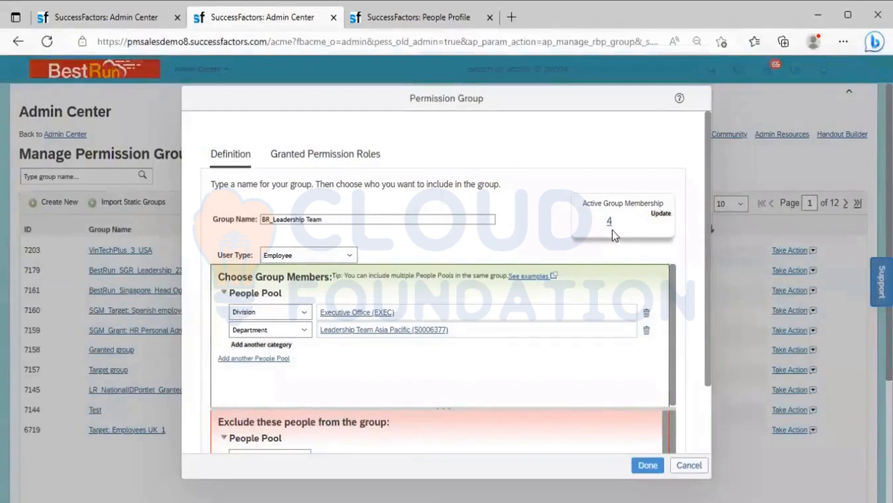
Step: Review the member list of BR_Leadership Team and save the permission group
{"action": "left_click", "coordinate": [609, 222]}
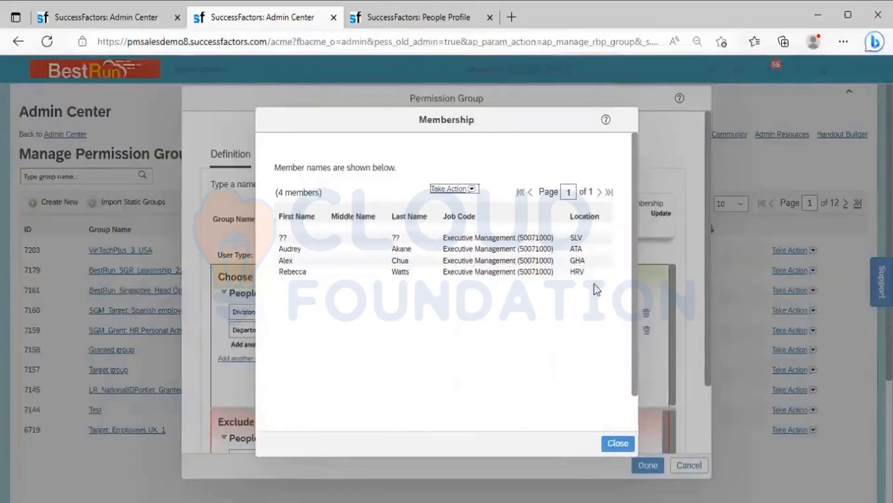
{"action": "left_click", "coordinate": [615, 444]}
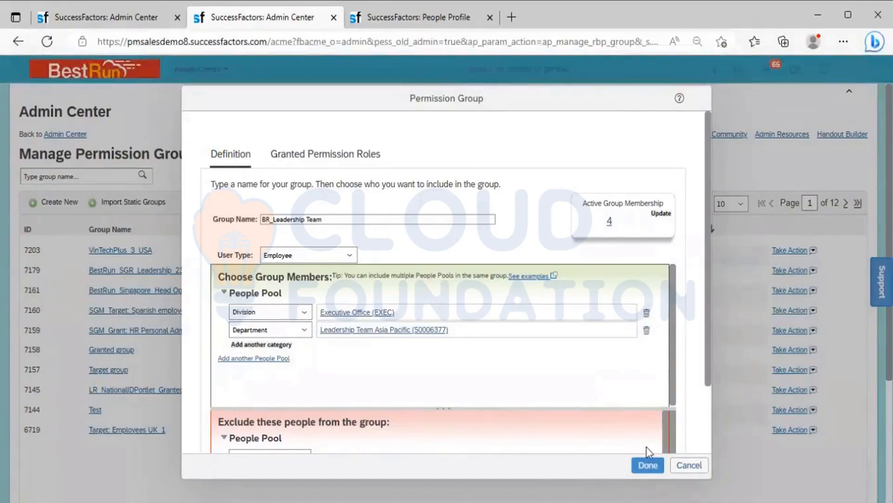
{"action": "left_click", "coordinate": [648, 462]}
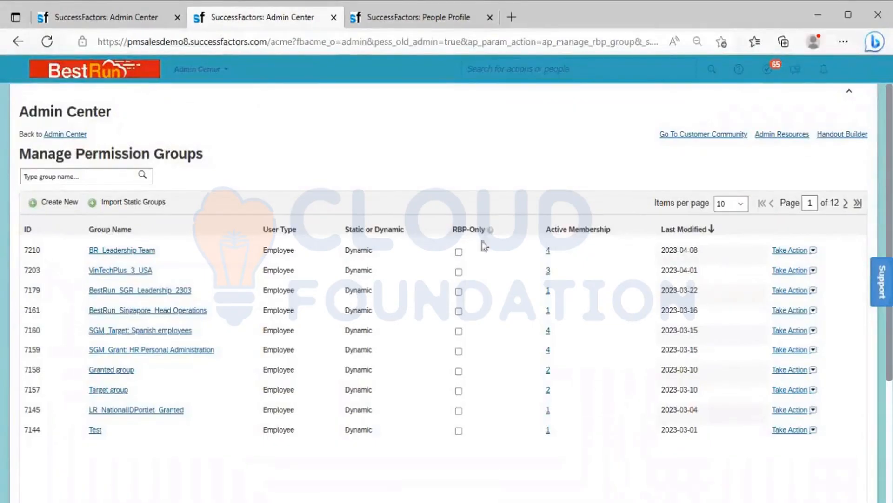
Step: Return to the System Admin permission role, check its details up to its name, and leave it for the Permission Role List
{"action": "left_click", "coordinate": [96, 14]}
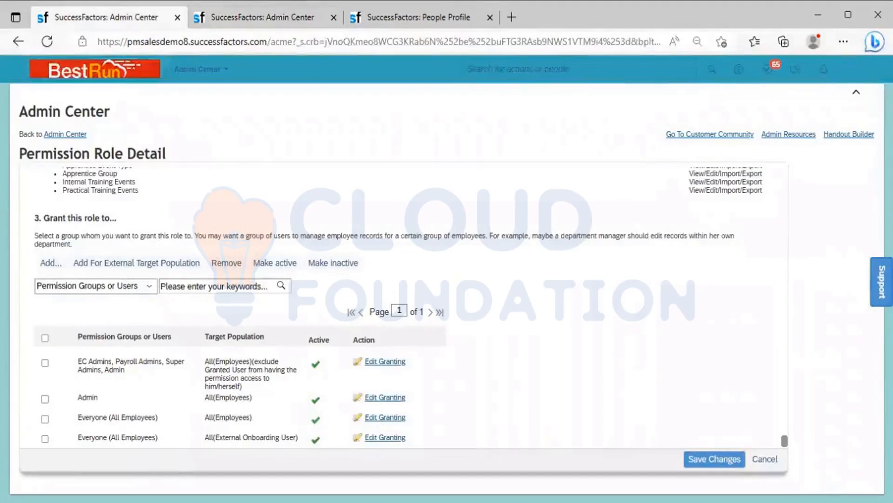
{"action": "key", "text": "ctrl+a"}
{"action": "left_click_drag", "start_coordinate": [63, 190], "coordinate": [138, 190]}
{"action": "left_click", "coordinate": [846, 295]}
{"action": "scroll", "coordinate": [786, 342], "scroll_direction": "up", "scroll_amount": 15}
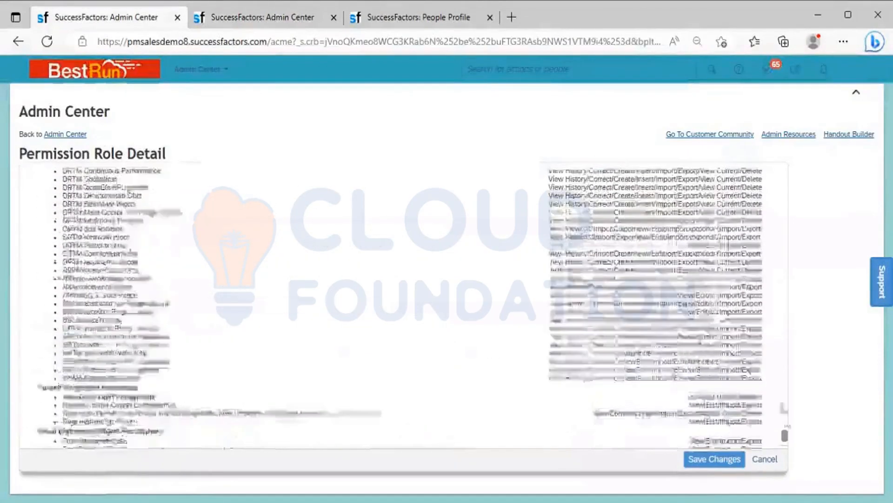
{"action": "scroll", "coordinate": [787, 448], "scroll_direction": "up", "scroll_amount": 5}
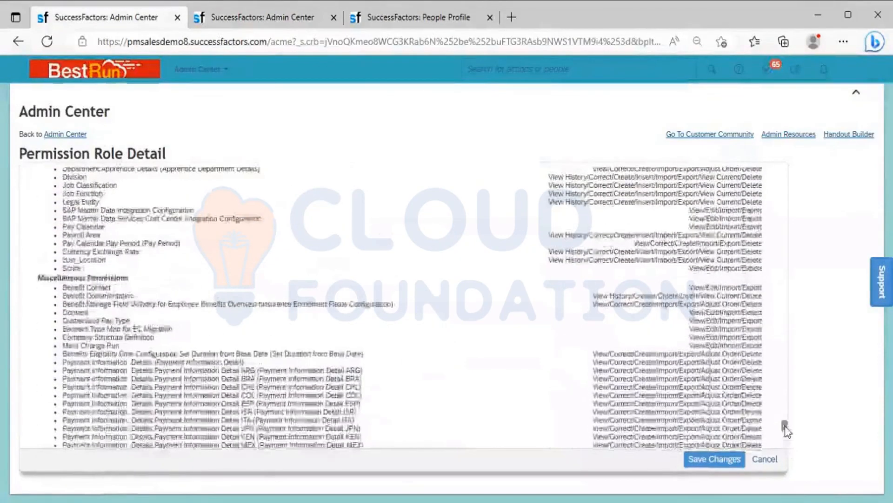
{"action": "scroll", "coordinate": [790, 279], "scroll_direction": "up", "scroll_amount": 15}
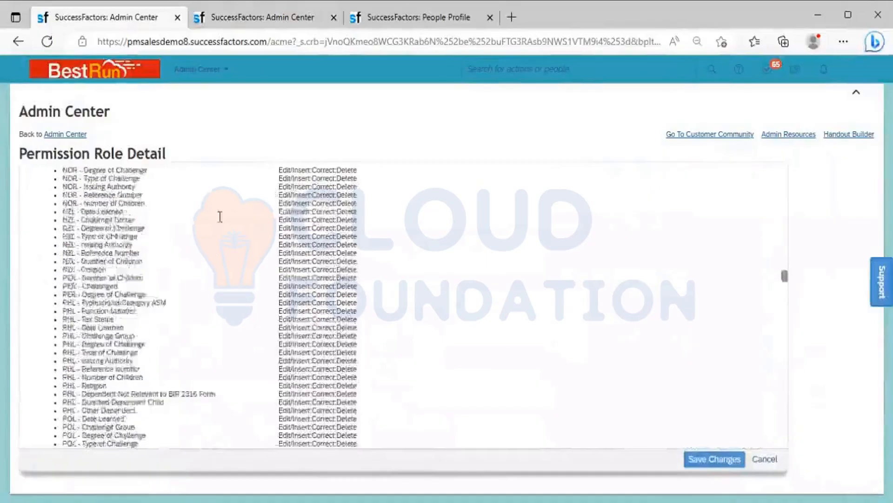
{"action": "scroll", "coordinate": [220, 216], "scroll_direction": "up", "scroll_amount": 20}
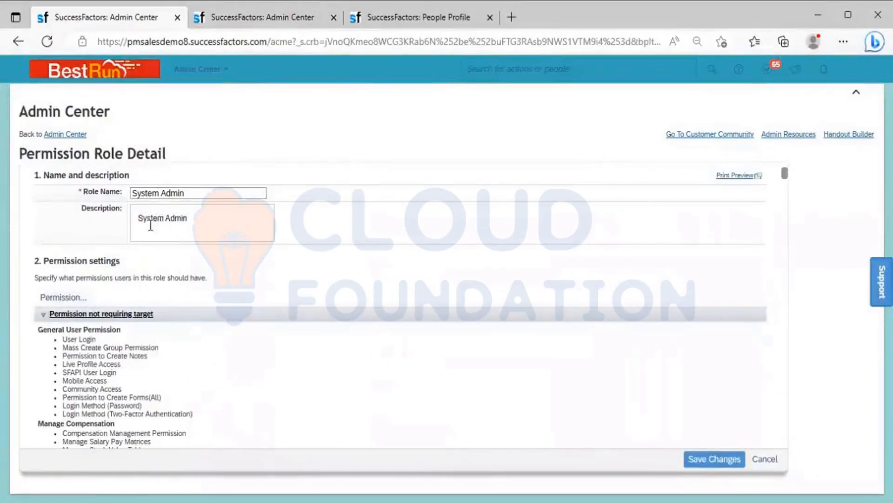
{"action": "left_click", "coordinate": [766, 458]}
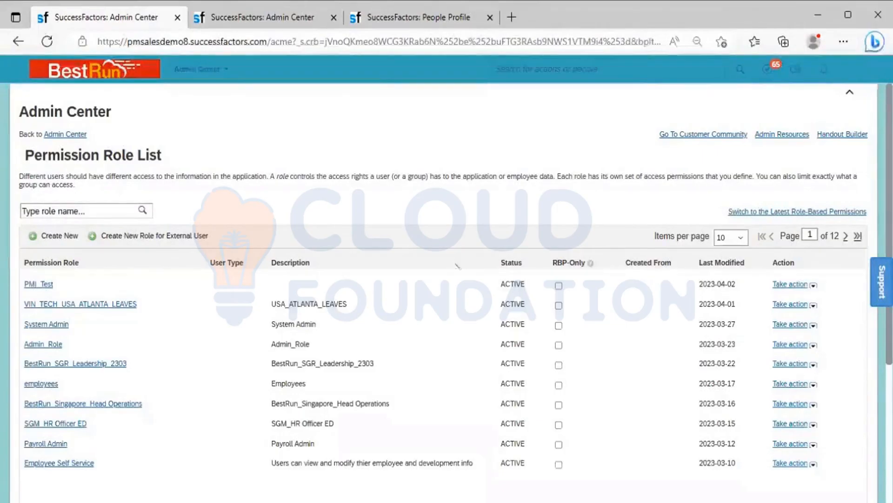
Step: Create a new permission role named BR_Leadership Team and use the same text as its description
{"action": "left_click", "coordinate": [59, 239]}
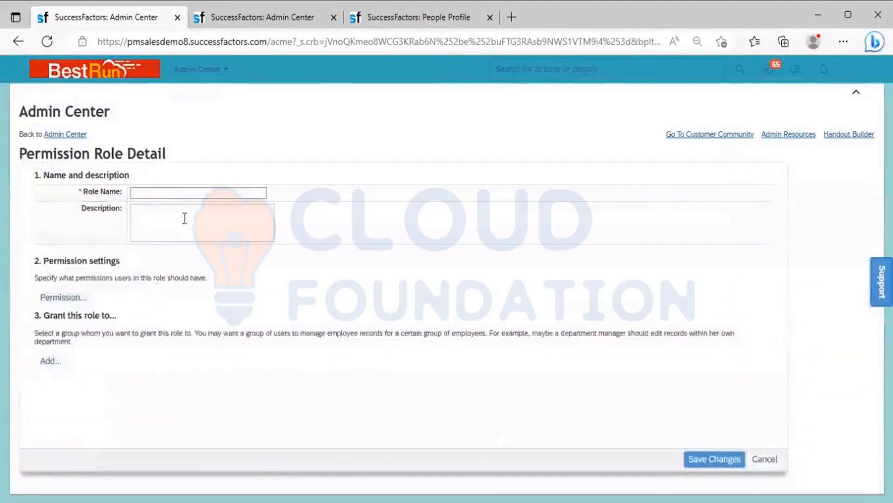
{"action": "left_click", "coordinate": [167, 196]}
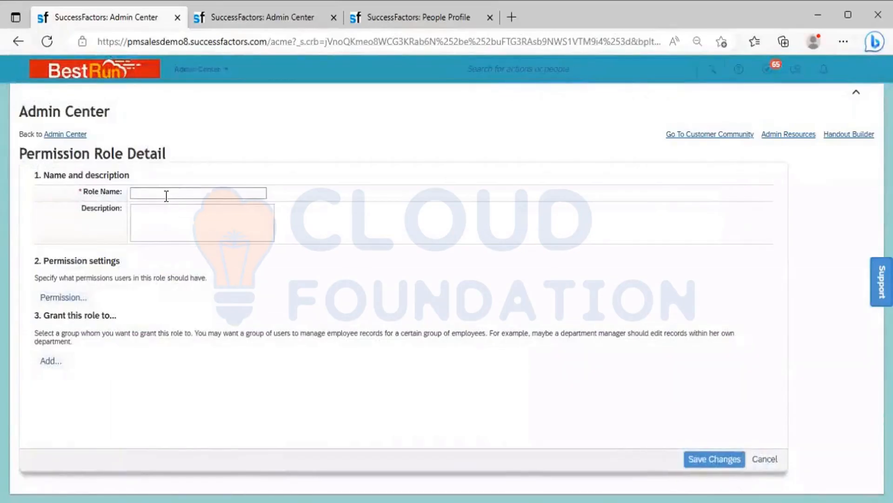
{"action": "type", "text": "BR"}
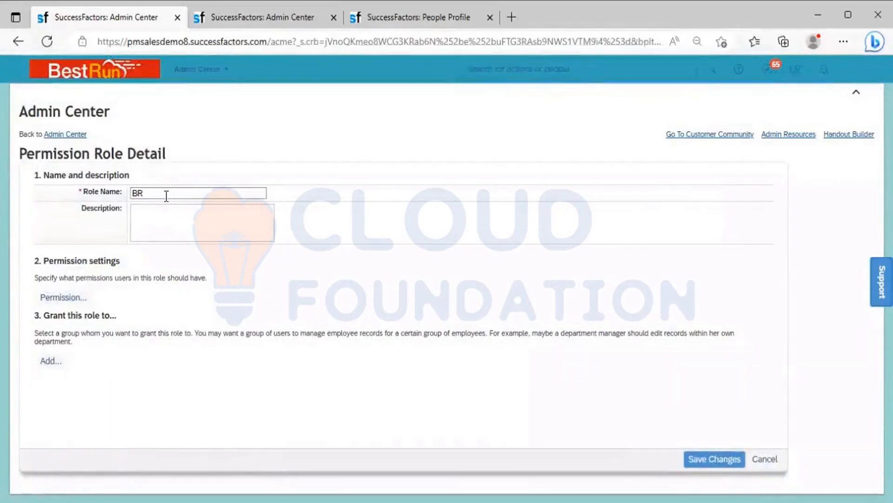
{"action": "type", "text": "_Leadership"}
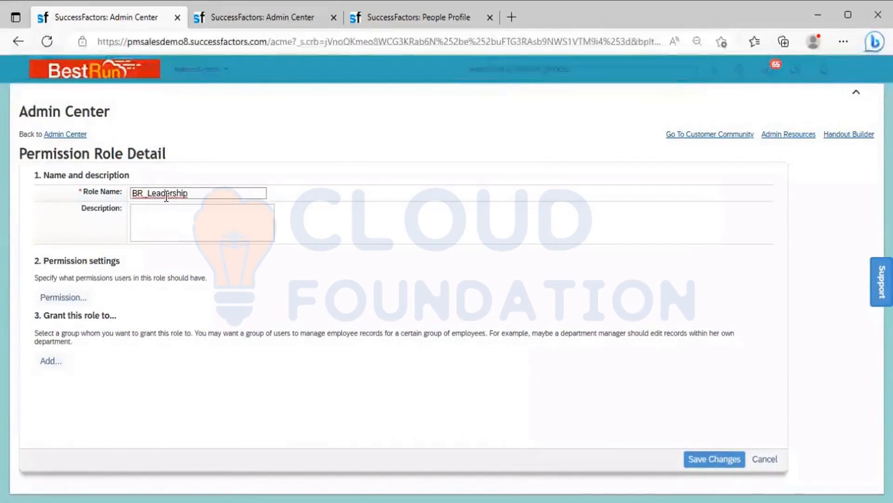
{"action": "type", "text": " Team"}
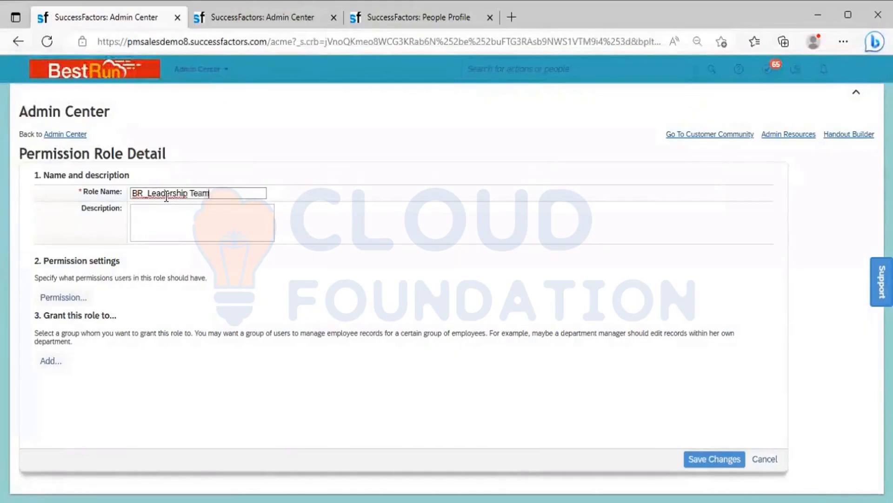
{"action": "key", "text": "ctrl+a"}
{"action": "key", "text": "ctrl+c"}
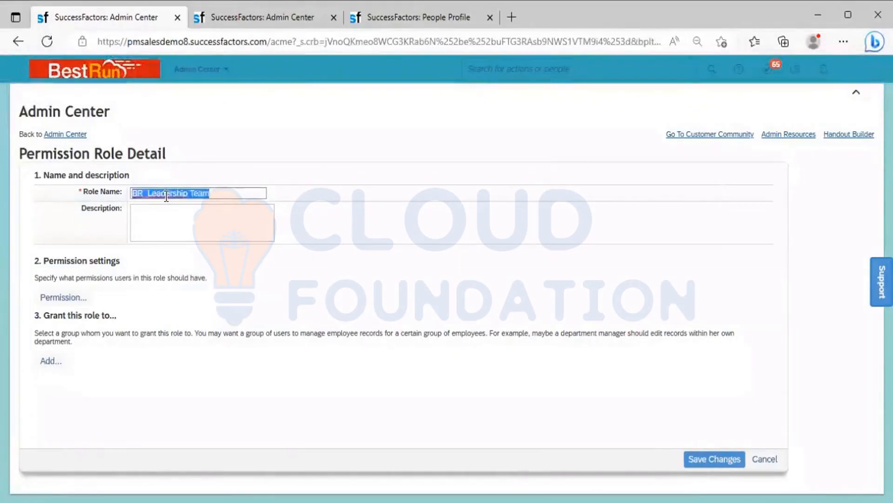
{"action": "left_click", "coordinate": [169, 210]}
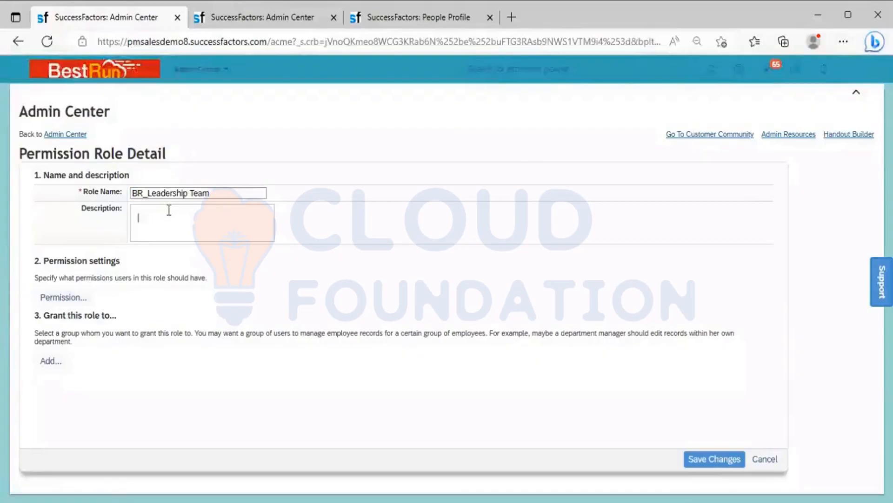
{"action": "key", "text": "ctrl+v"}
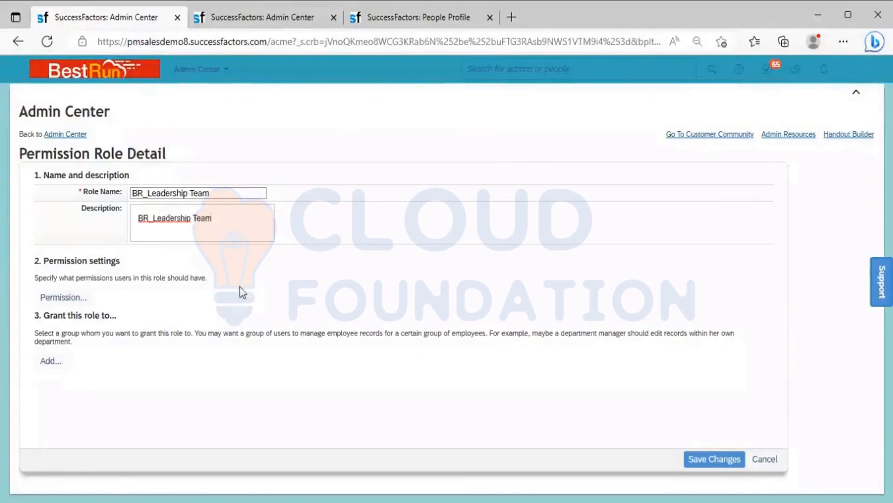
Step: In the role's permission settings, grant View Current for all Personal Information fields under Employee Central Effective Dated Entities
{"action": "left_click", "coordinate": [69, 302]}
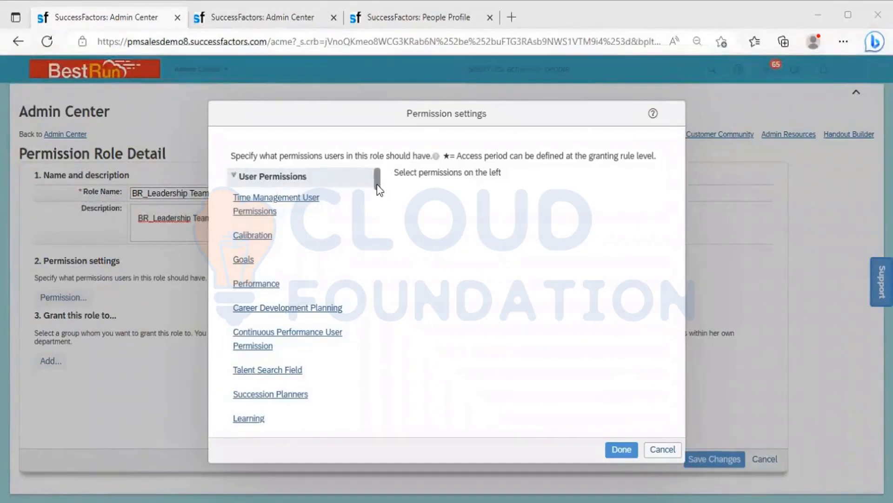
{"action": "left_click_drag", "start_coordinate": [376, 185], "coordinate": [375, 197]}
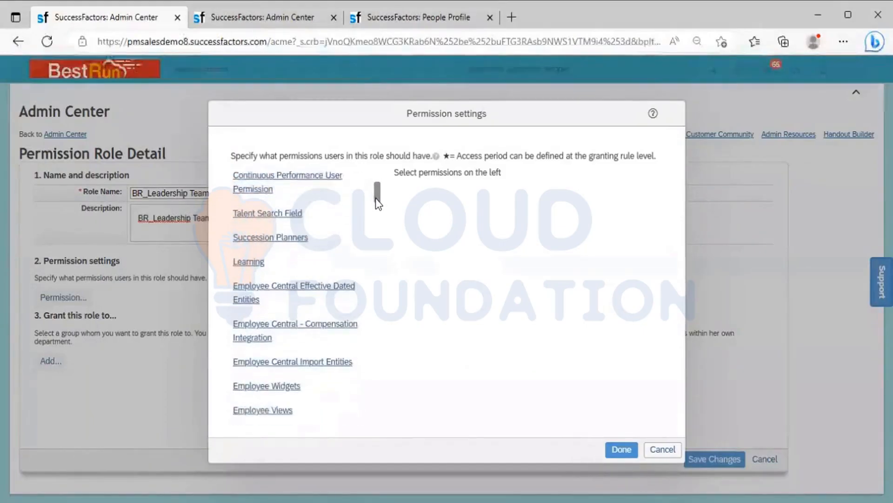
{"action": "left_click", "coordinate": [298, 291]}
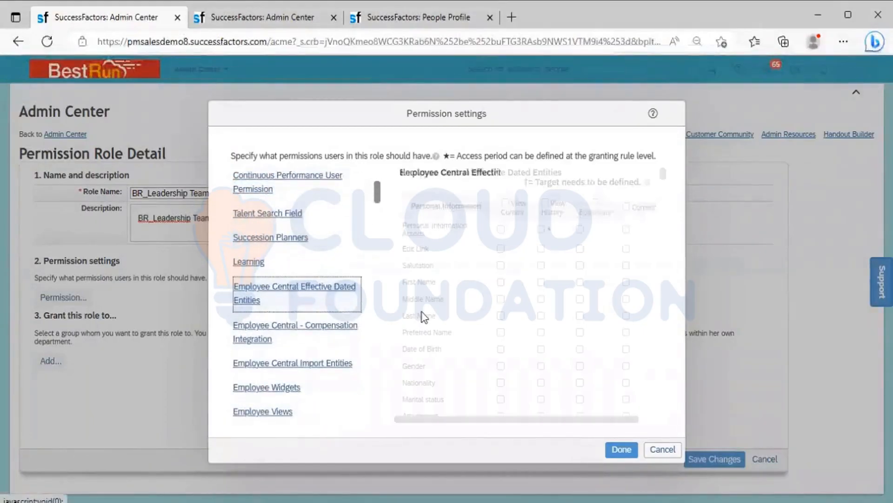
{"action": "left_click", "coordinate": [505, 203]}
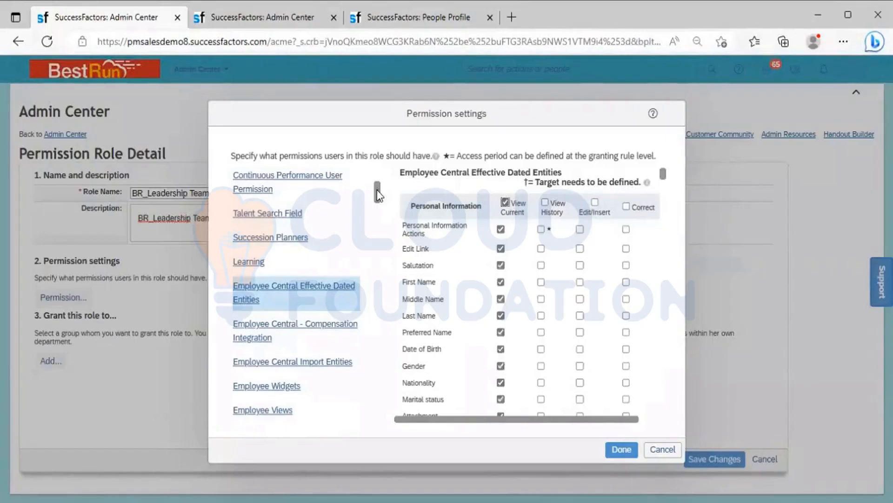
Step: Grant View for all Employee Profile fields under Employee Data, check the Employee Views permissions, and apply the permission settings
{"action": "left_click_drag", "start_coordinate": [377, 193], "coordinate": [379, 215]}
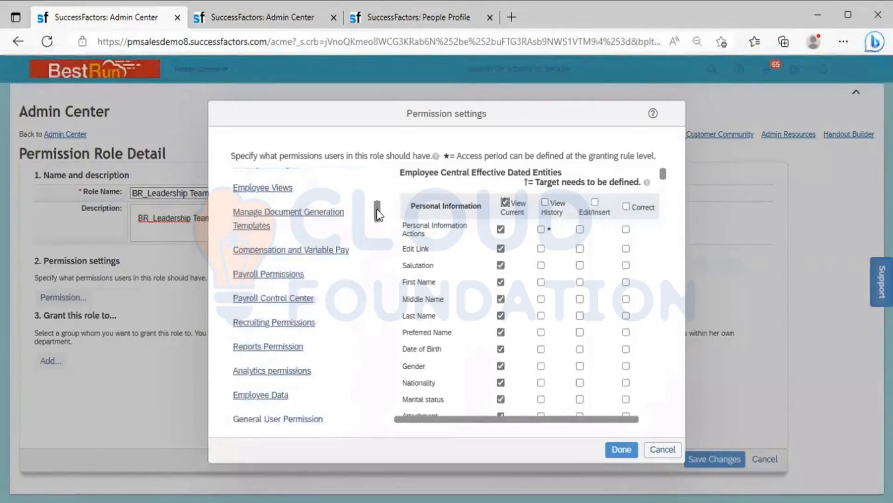
{"action": "left_click", "coordinate": [273, 400]}
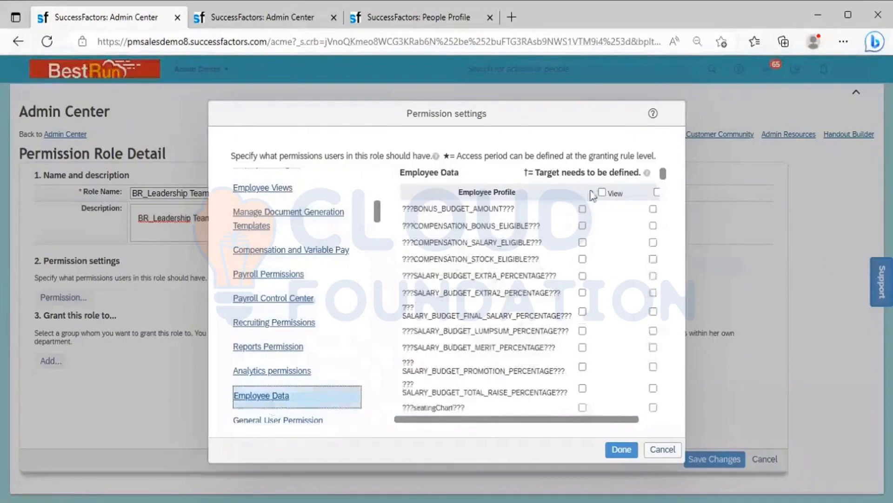
{"action": "left_click", "coordinate": [602, 192]}
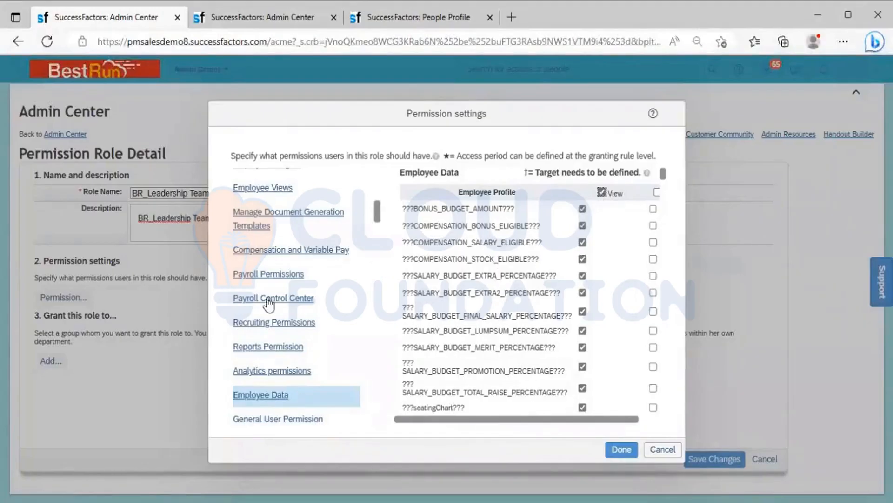
{"action": "left_click", "coordinate": [270, 192]}
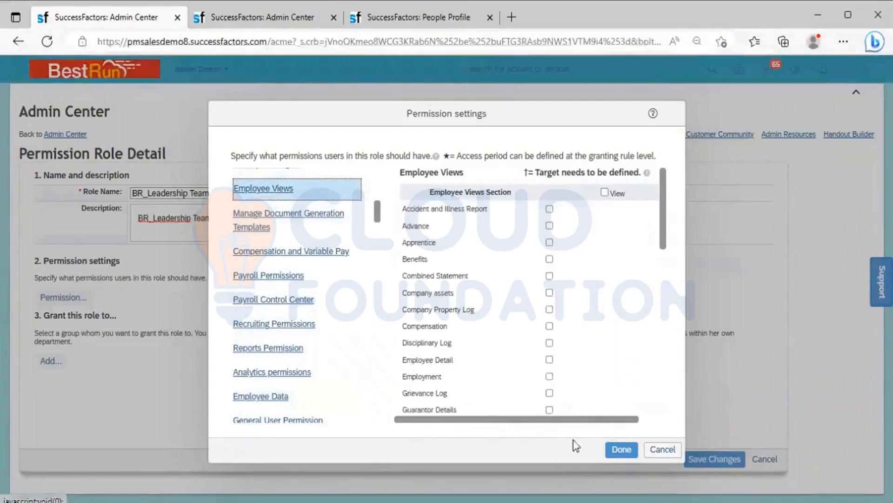
{"action": "left_click", "coordinate": [609, 451]}
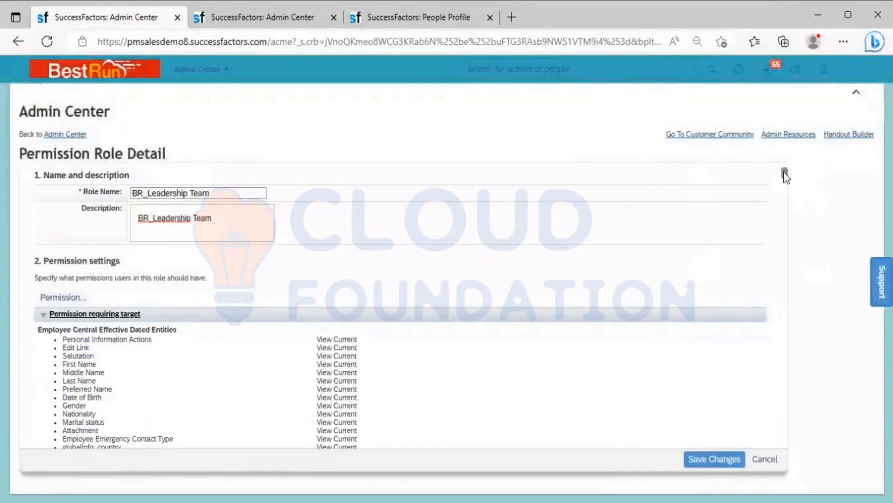
Step: Add a grant below the role's permission list and set it to grant the role to a Permission Group
{"action": "left_click_drag", "start_coordinate": [785, 173], "coordinate": [781, 230]}
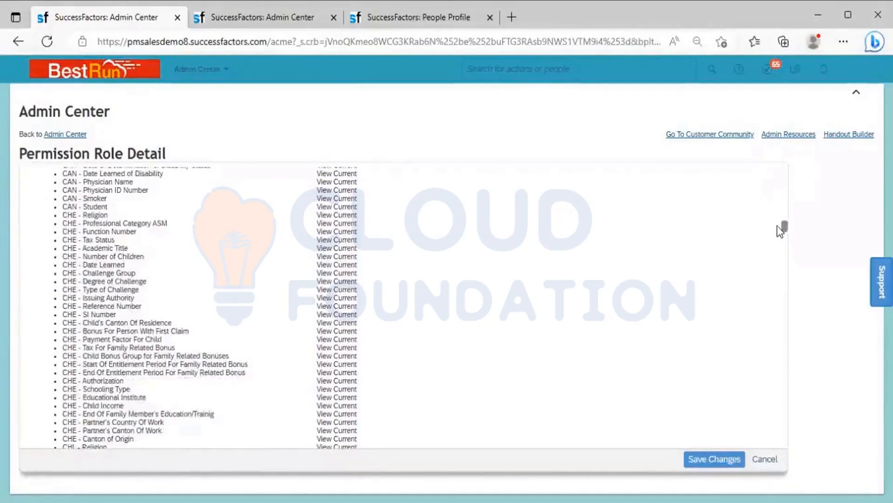
{"action": "left_click_drag", "start_coordinate": [781, 231], "coordinate": [765, 320]}
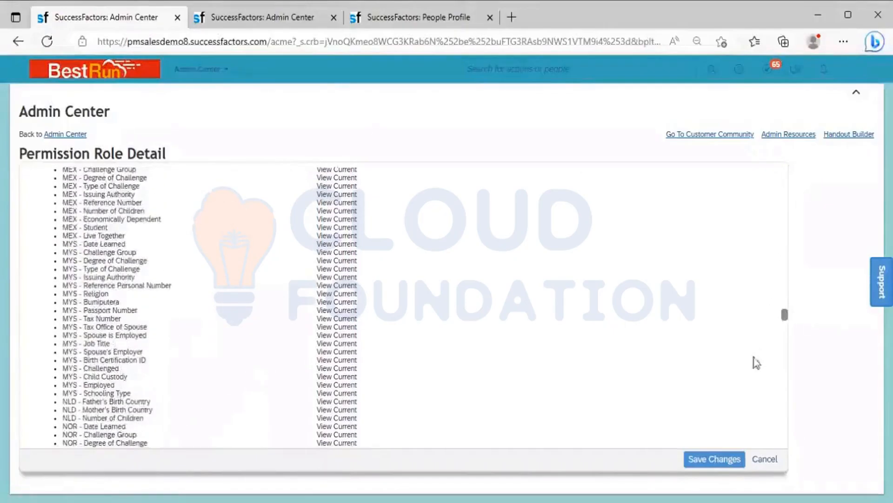
{"action": "scroll", "coordinate": [757, 362], "scroll_direction": "down", "scroll_amount": 20}
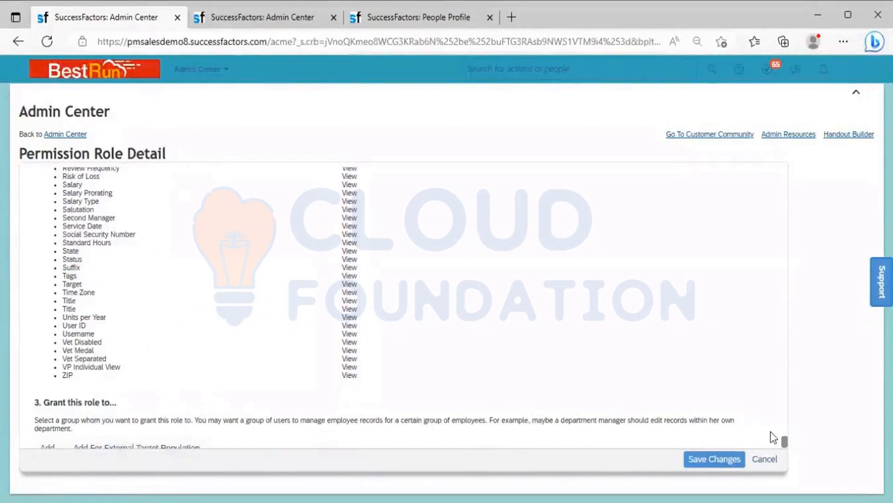
{"action": "left_click_drag", "start_coordinate": [786, 440], "coordinate": [784, 449]}
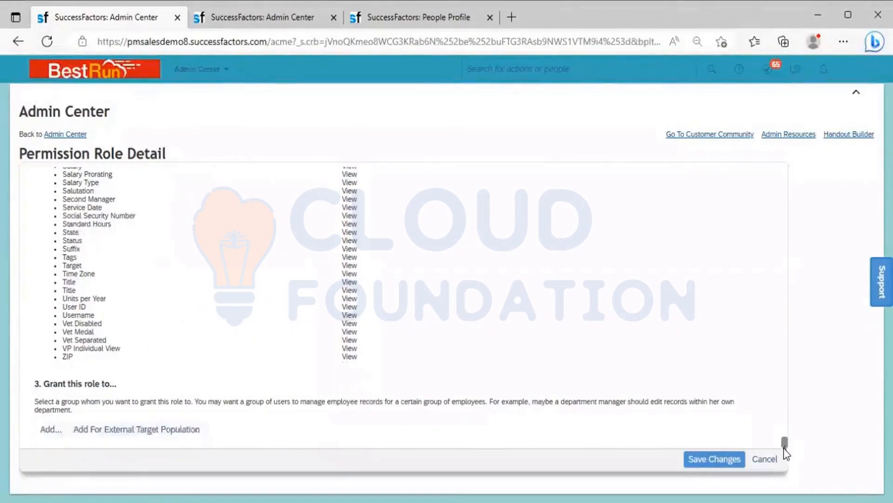
{"action": "left_click", "coordinate": [52, 429]}
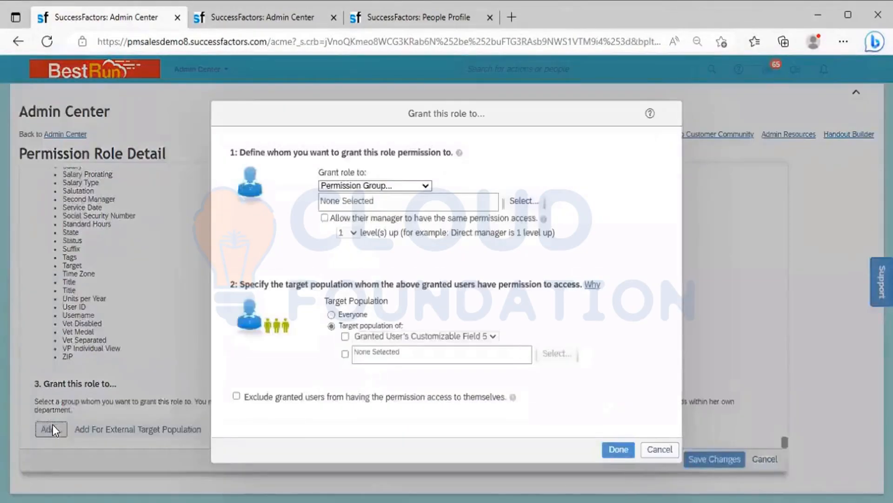
{"action": "left_click", "coordinate": [424, 186]}
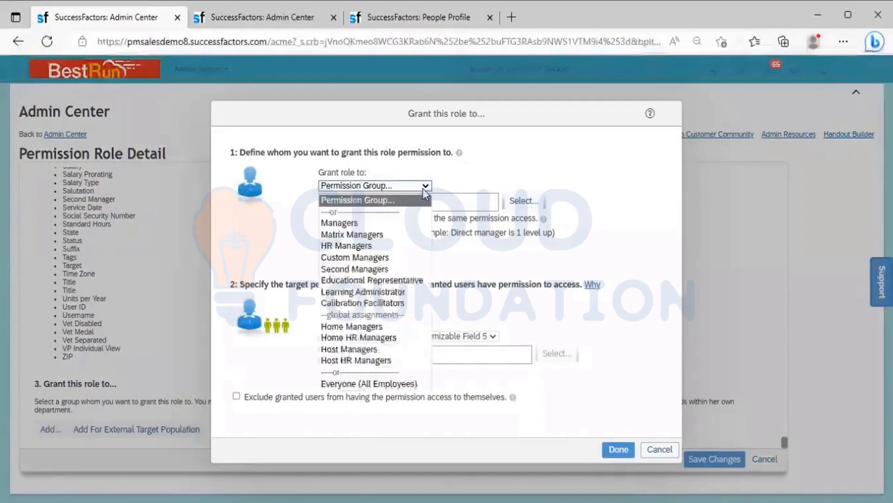
{"action": "left_click", "coordinate": [396, 200]}
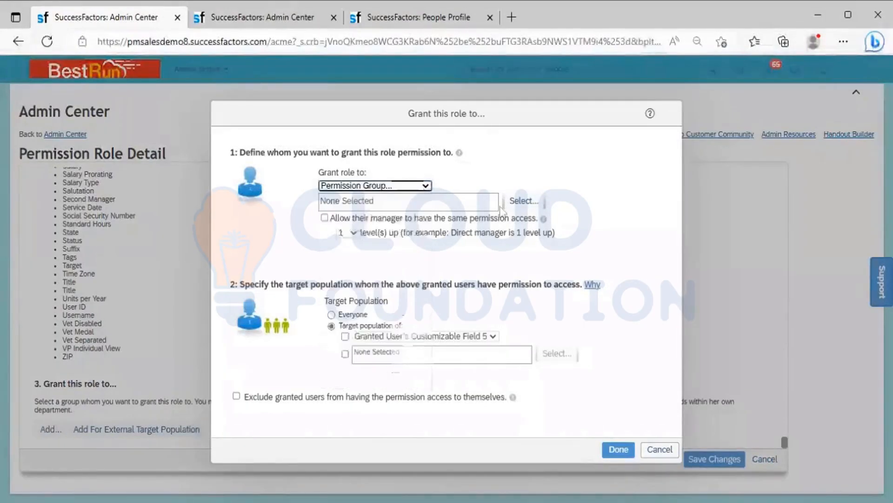
Step: Search the permission groups for BR_Leadership and select BR_Leadership Team as the group receiving the role
{"action": "left_click", "coordinate": [528, 208]}
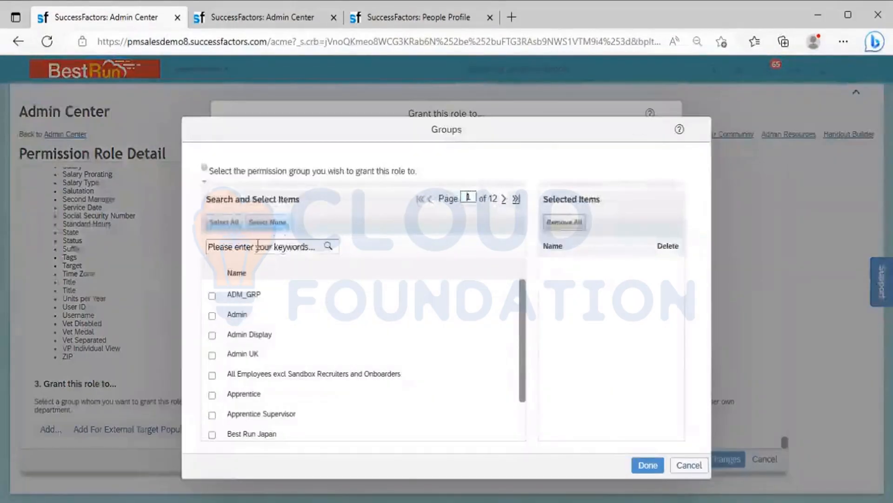
{"action": "left_click", "coordinate": [258, 246]}
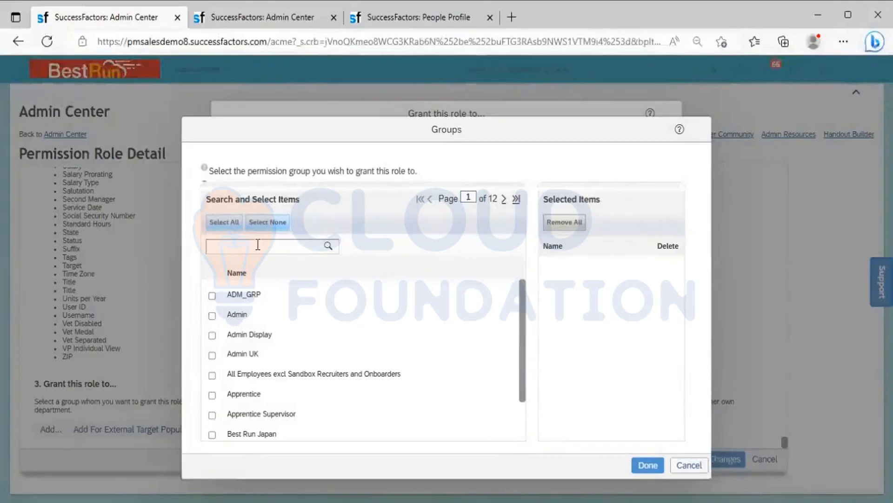
{"action": "type", "text": "BR_Leadership"}
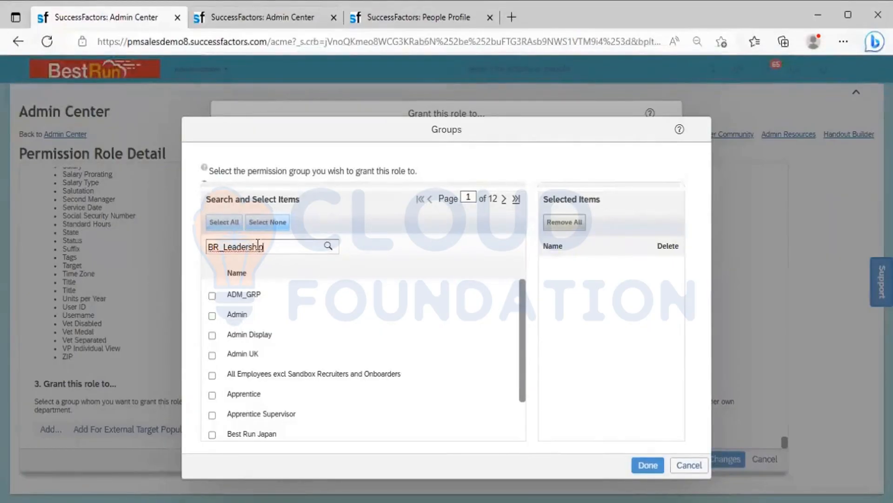
{"action": "left_click", "coordinate": [325, 244]}
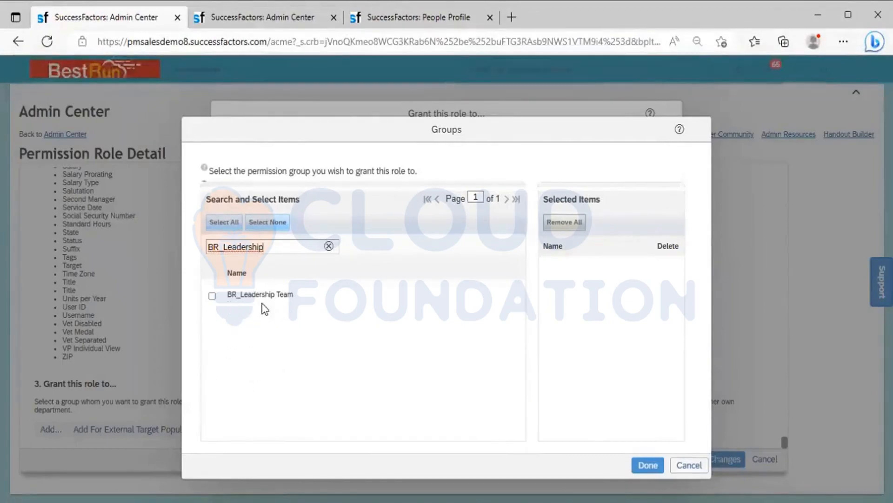
{"action": "left_click", "coordinate": [211, 296]}
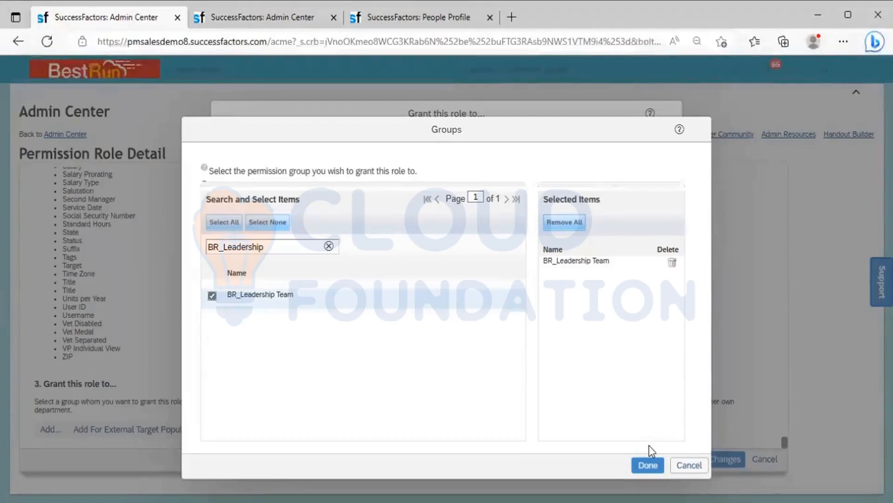
{"action": "left_click", "coordinate": [648, 465]}
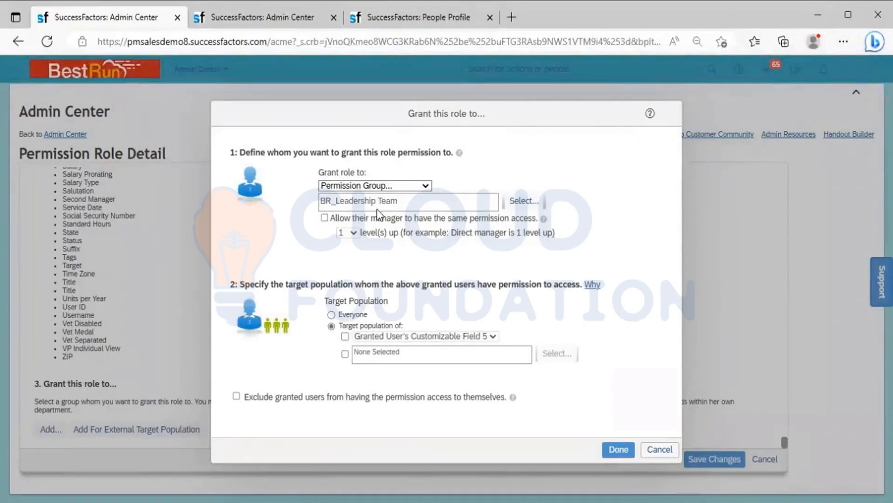
Step: Check the granted-user target population options, set the target population to Everyone, and add the grant to the role
{"action": "left_click", "coordinate": [345, 336]}
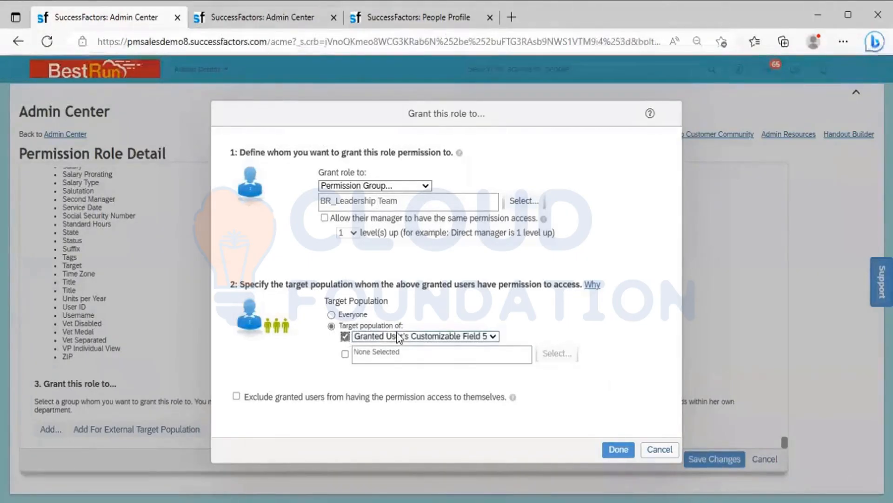
{"action": "left_click", "coordinate": [398, 336]}
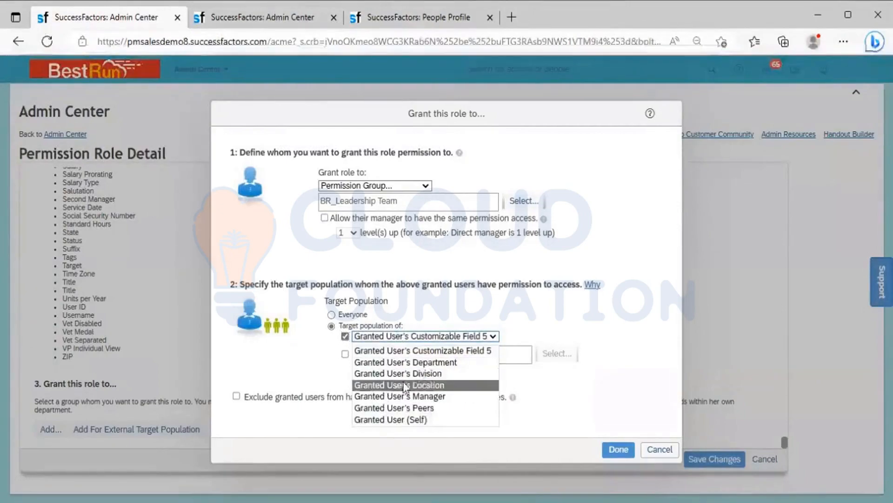
{"action": "left_click", "coordinate": [331, 315]}
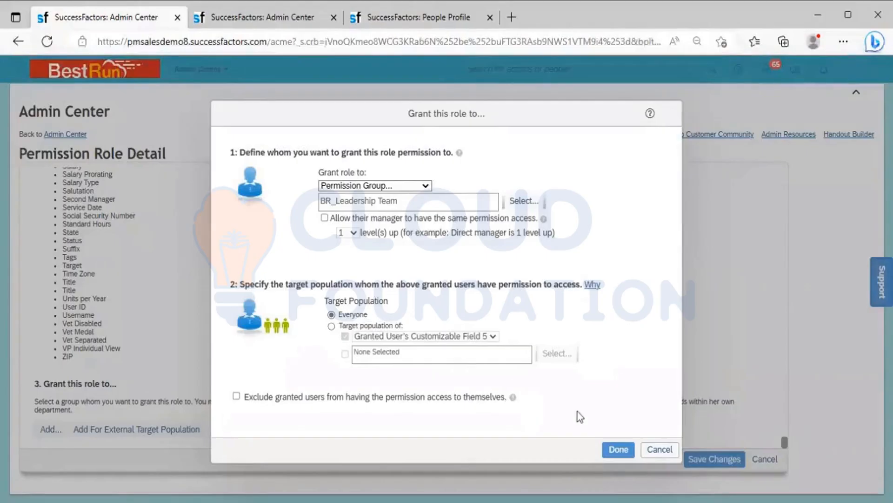
{"action": "left_click", "coordinate": [645, 450]}
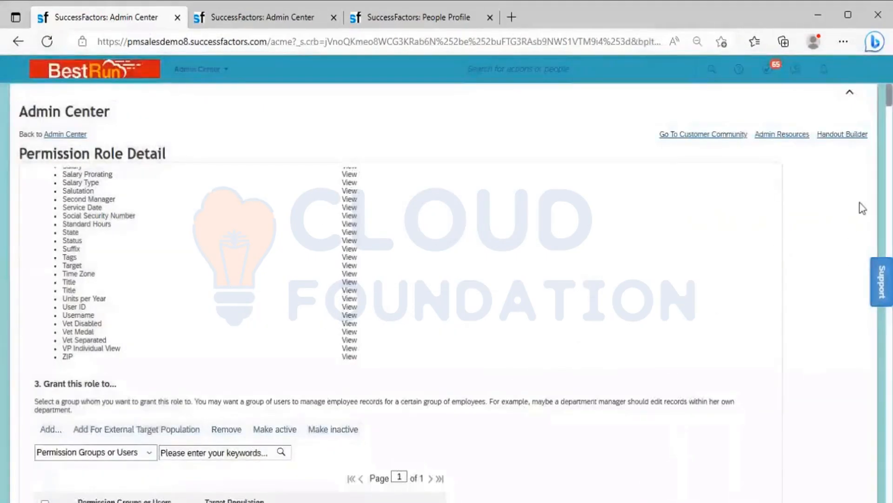
{"action": "scroll", "coordinate": [400, 288], "scroll_direction": "down", "scroll_amount": 3}
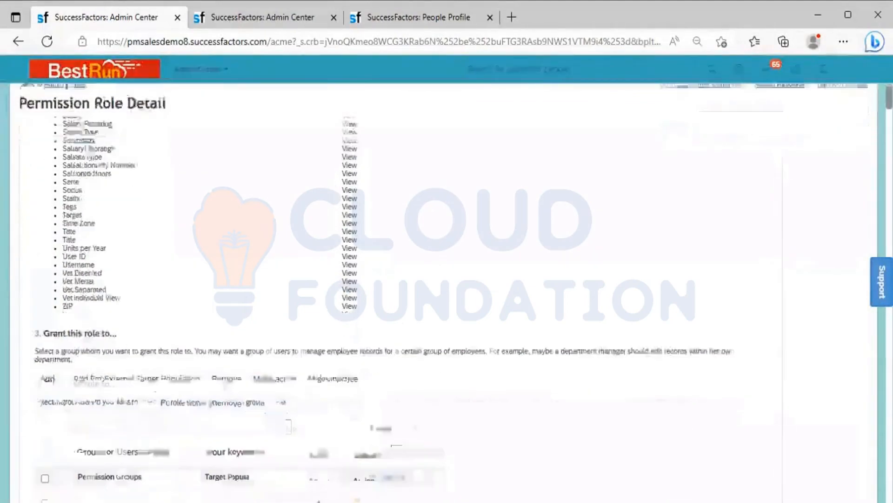
Step: Review the role's name, description, permission settings and grant to BR_Leadership Team on the role detail page
{"action": "scroll", "coordinate": [465, 223], "scroll_direction": "down", "scroll_amount": 1}
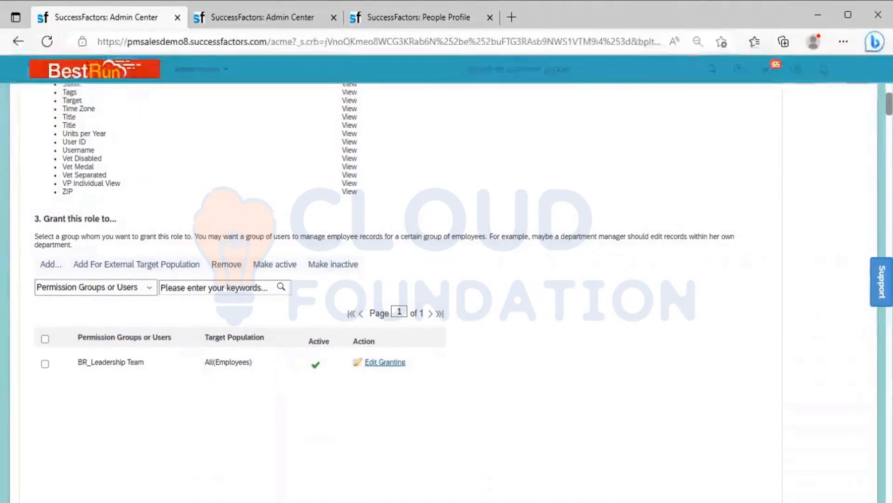
{"action": "scroll", "coordinate": [447, 280], "scroll_direction": "up", "scroll_amount": 3}
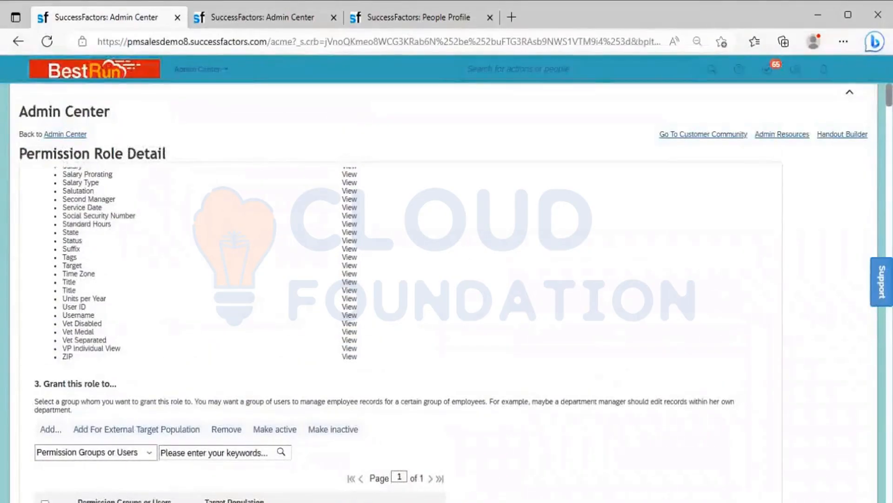
{"action": "scroll", "coordinate": [447, 280], "scroll_direction": "down", "scroll_amount": 5}
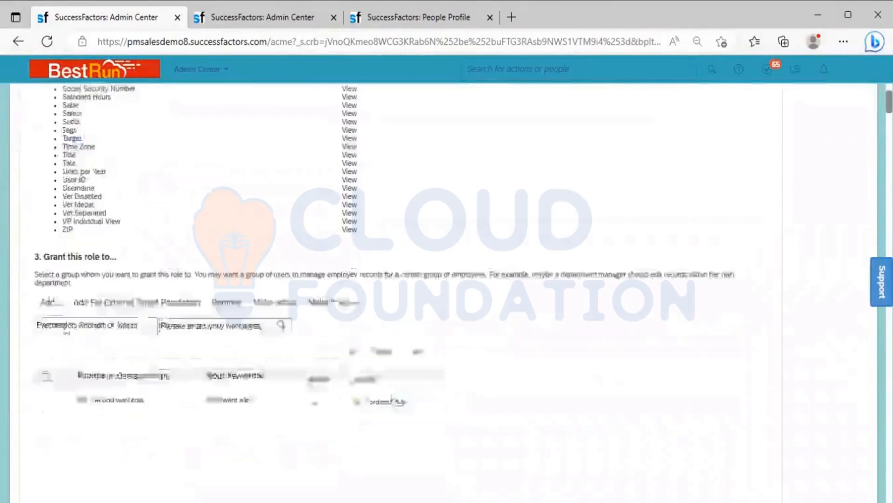
{"action": "scroll", "coordinate": [447, 279], "scroll_direction": "up", "scroll_amount": 5}
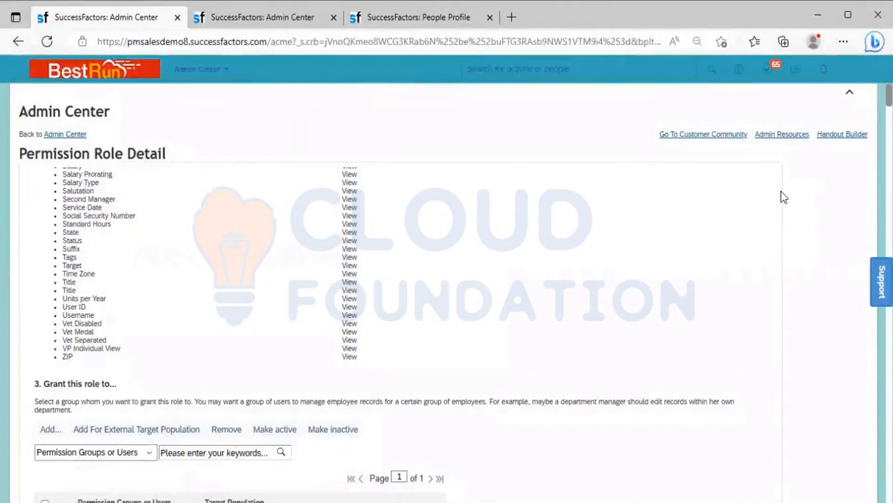
{"action": "scroll", "coordinate": [780, 193], "scroll_direction": "up", "scroll_amount": 20}
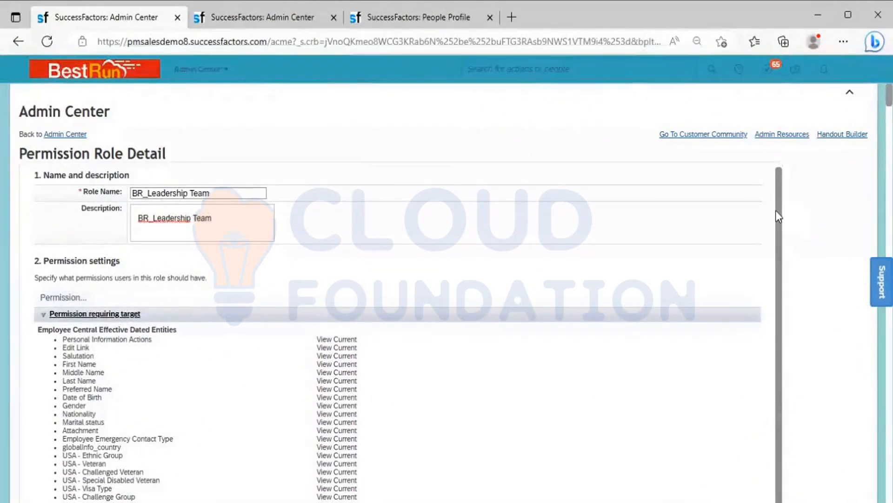
{"action": "left_click_drag", "start_coordinate": [776, 211], "coordinate": [773, 171]}
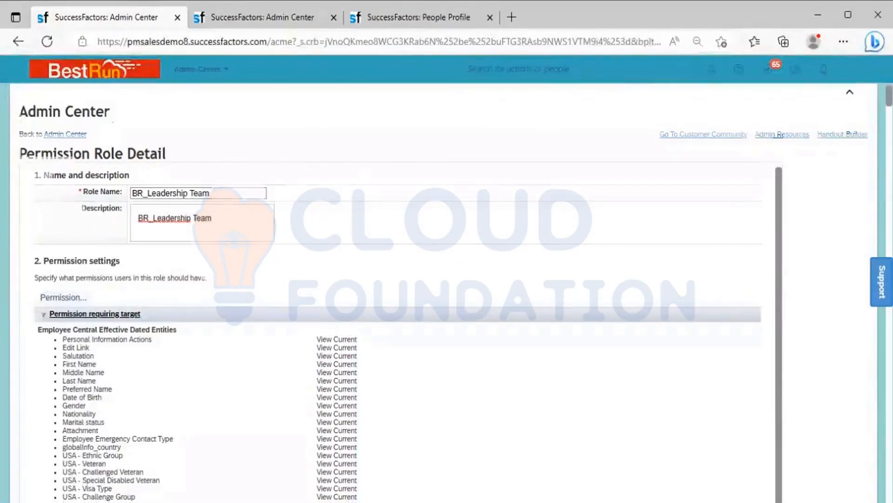
{"action": "scroll", "coordinate": [396, 293], "scroll_direction": "down", "scroll_amount": 20}
{"action": "scroll", "coordinate": [395, 293], "scroll_direction": "down", "scroll_amount": 15}
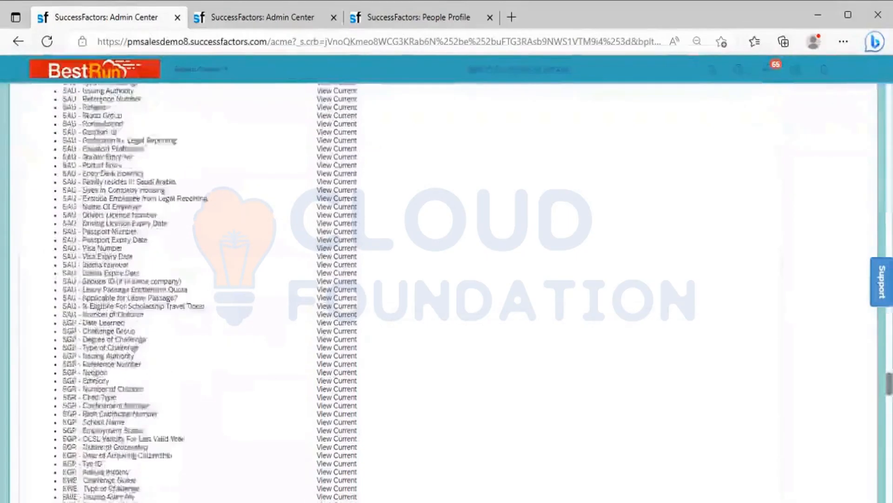
{"action": "scroll", "coordinate": [396, 293], "scroll_direction": "down", "scroll_amount": 20}
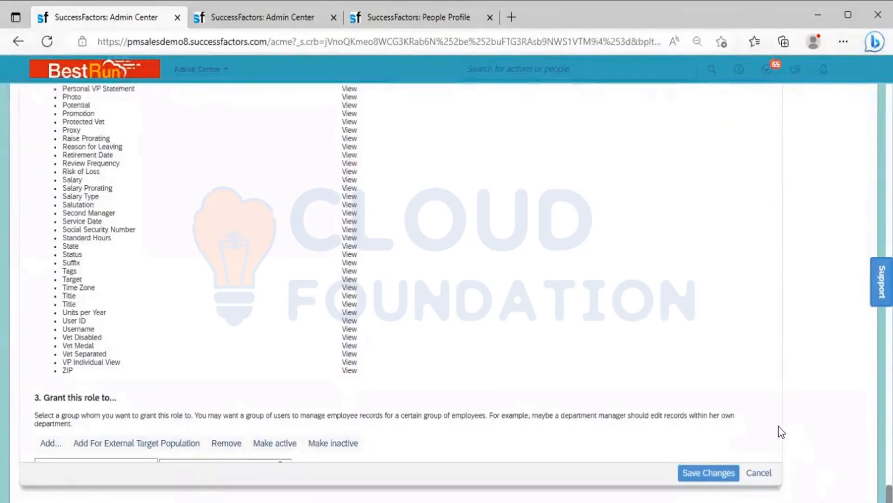
{"action": "scroll", "coordinate": [779, 427], "scroll_direction": "down", "scroll_amount": 10}
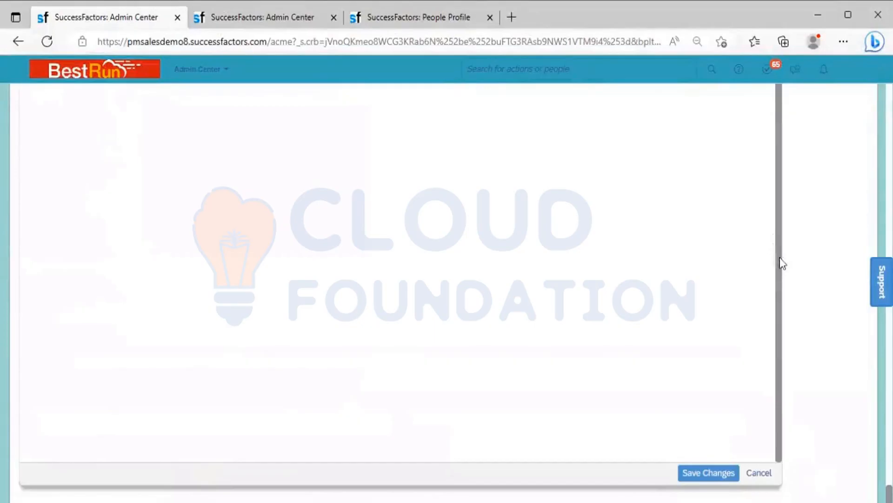
Step: Check the grant to BR_Leadership Team once more and save the changes to the permission role
{"action": "left_click_drag", "start_coordinate": [779, 258], "coordinate": [780, 218]}
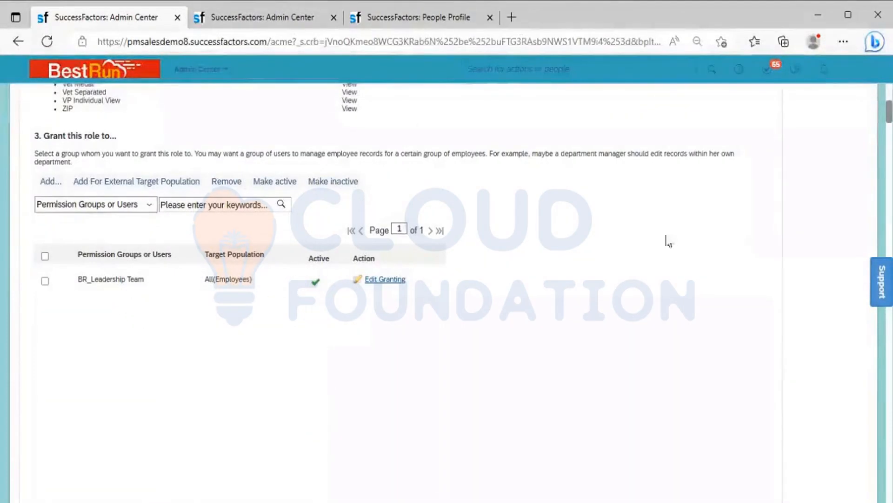
{"action": "left_click_drag", "start_coordinate": [890, 111], "coordinate": [889, 496]}
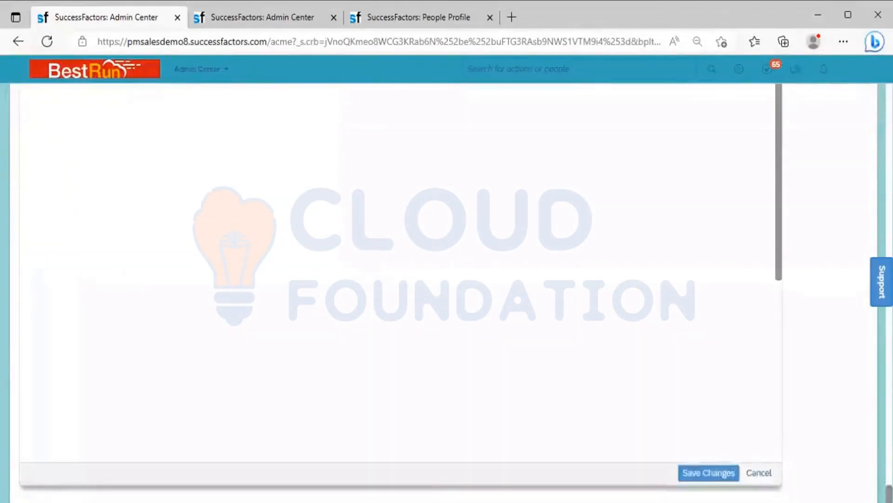
{"action": "left_click", "coordinate": [724, 472]}
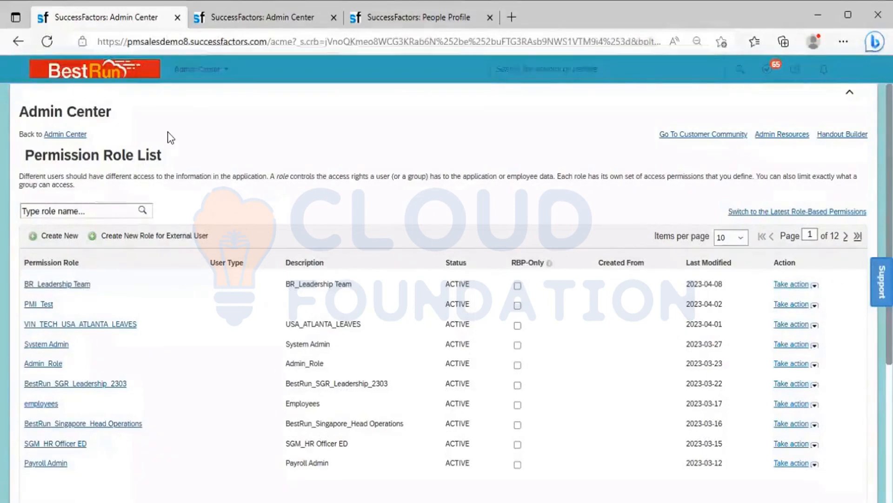
Step: Open the BR_Leadership Team permission group, check its granted permission roles and definition, and compare it with the permission role list
{"action": "left_click", "coordinate": [252, 21]}
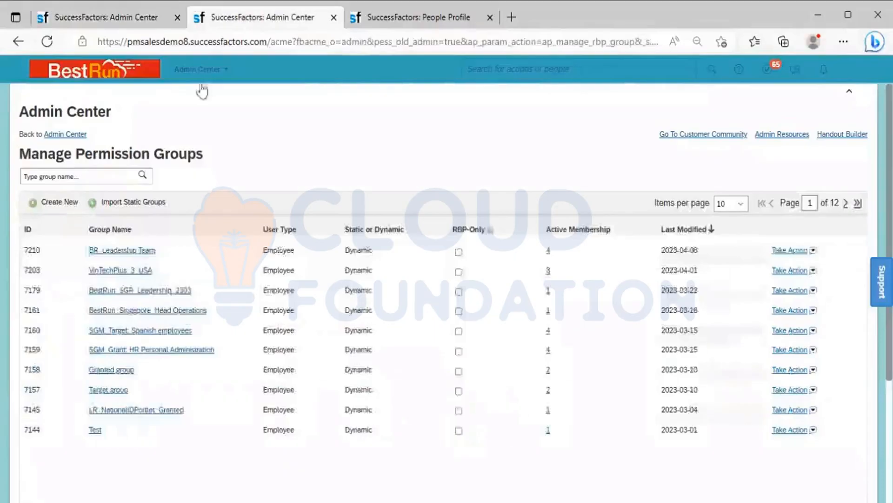
{"action": "left_click", "coordinate": [130, 254]}
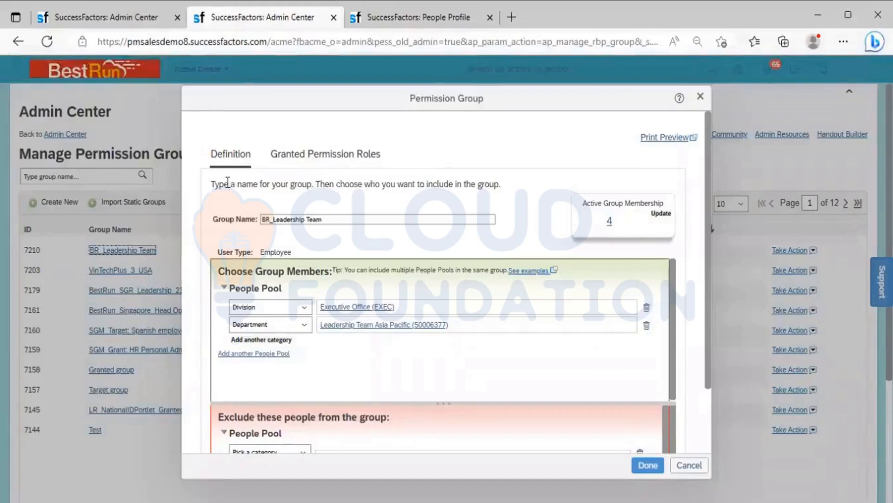
{"action": "left_click", "coordinate": [304, 160]}
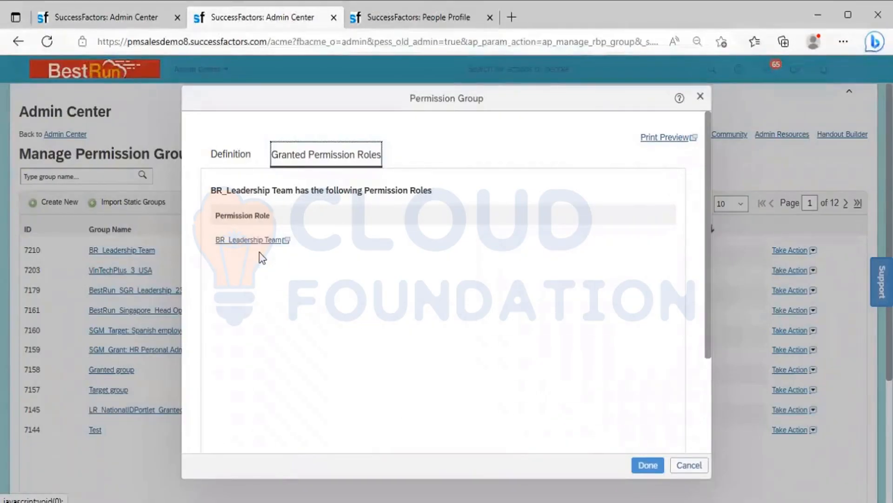
{"action": "left_click", "coordinate": [224, 159]}
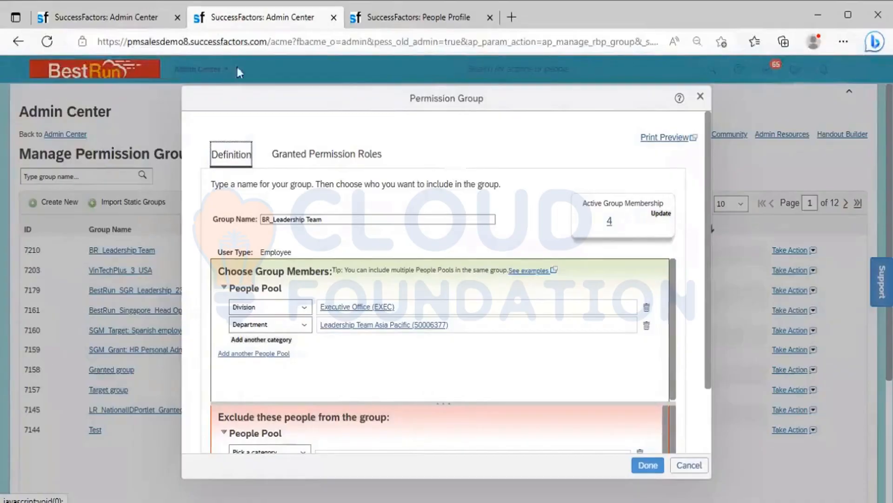
{"action": "left_click", "coordinate": [106, 18]}
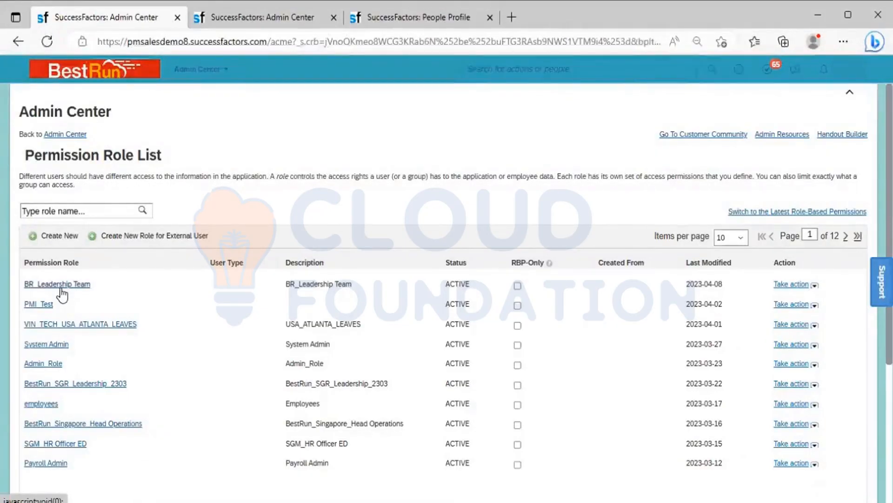
{"action": "left_click", "coordinate": [263, 18]}
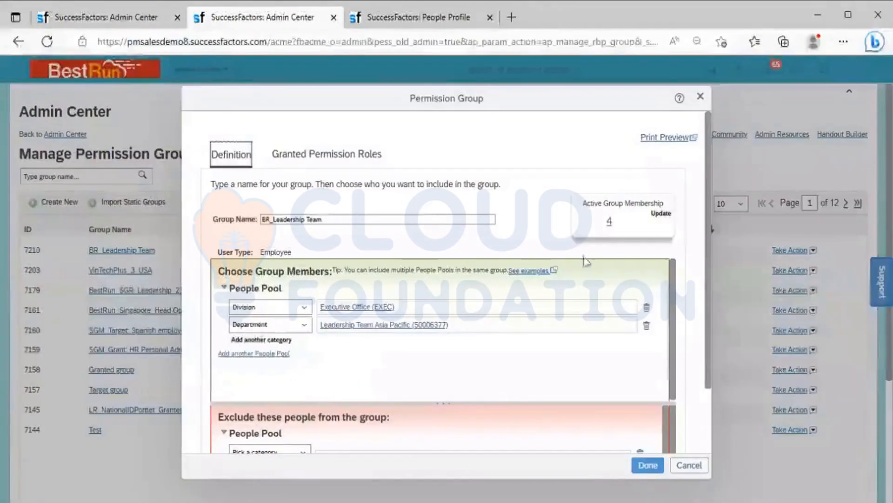
Step: View the group's active membership and compare the members with the organizational information on the open employee profile
{"action": "left_click", "coordinate": [610, 222]}
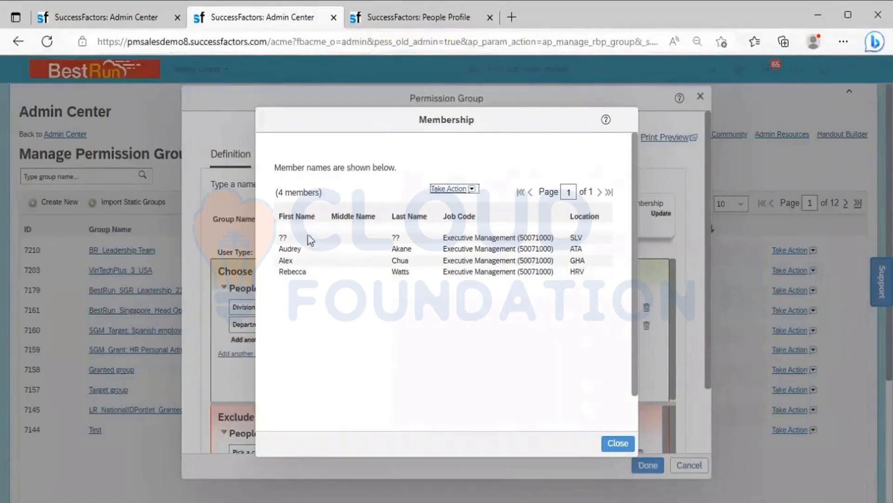
{"action": "left_click", "coordinate": [389, 19]}
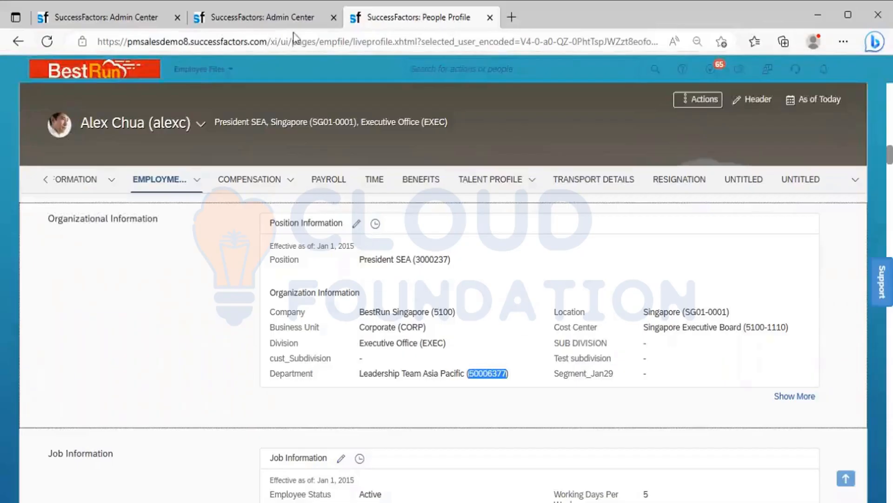
{"action": "left_click", "coordinate": [274, 17]}
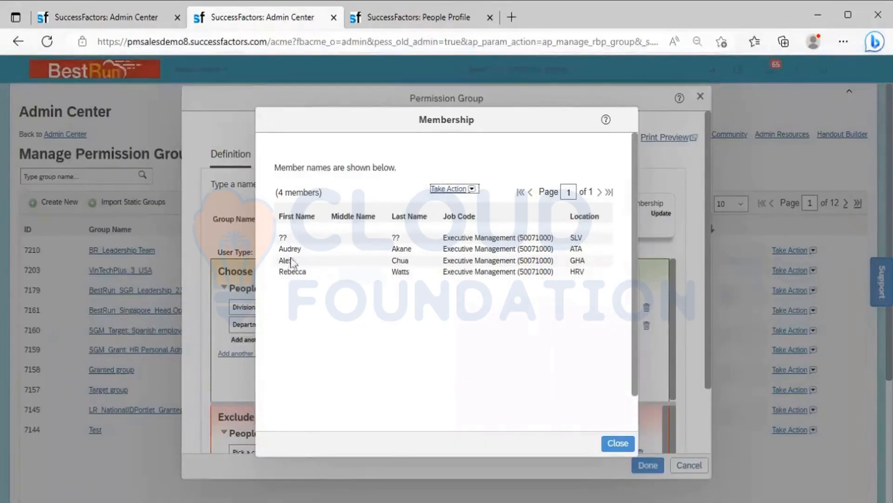
{"action": "left_click", "coordinate": [395, 10]}
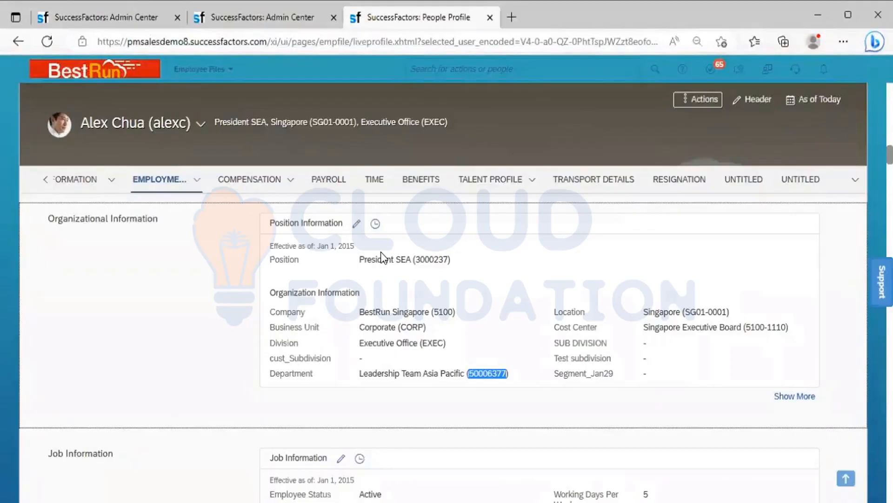
{"action": "left_click", "coordinate": [260, 9]}
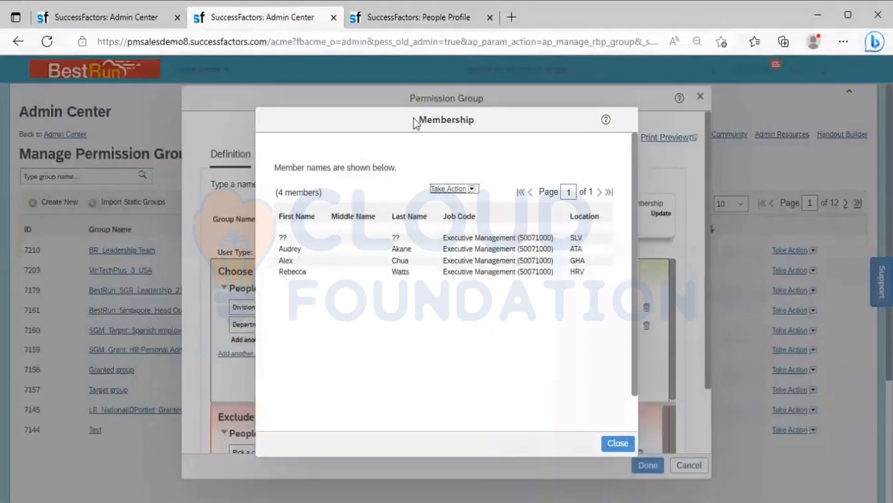
Step: Reopen the group's active membership list and check its available display options
{"action": "left_click", "coordinate": [610, 440]}
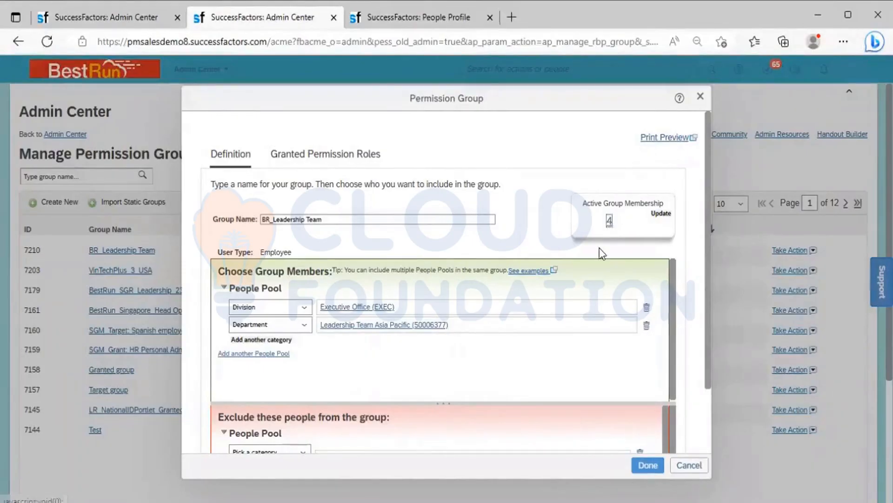
{"action": "left_click", "coordinate": [609, 225]}
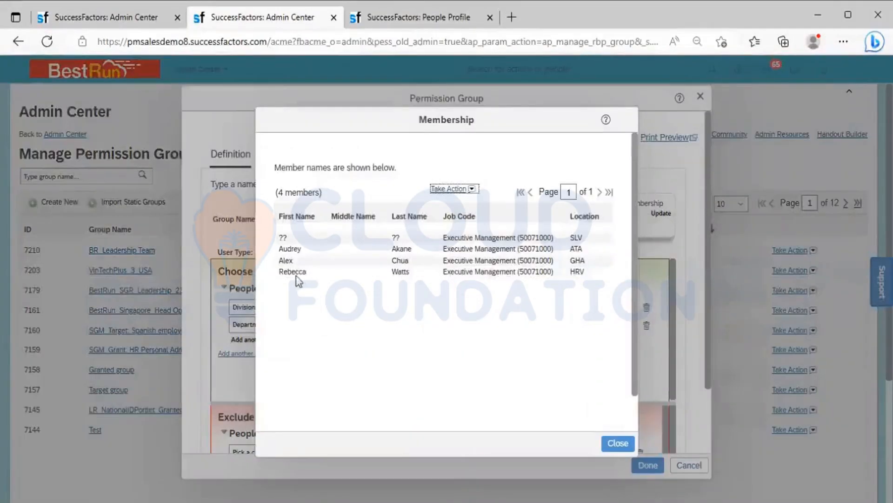
{"action": "left_click", "coordinate": [463, 190]}
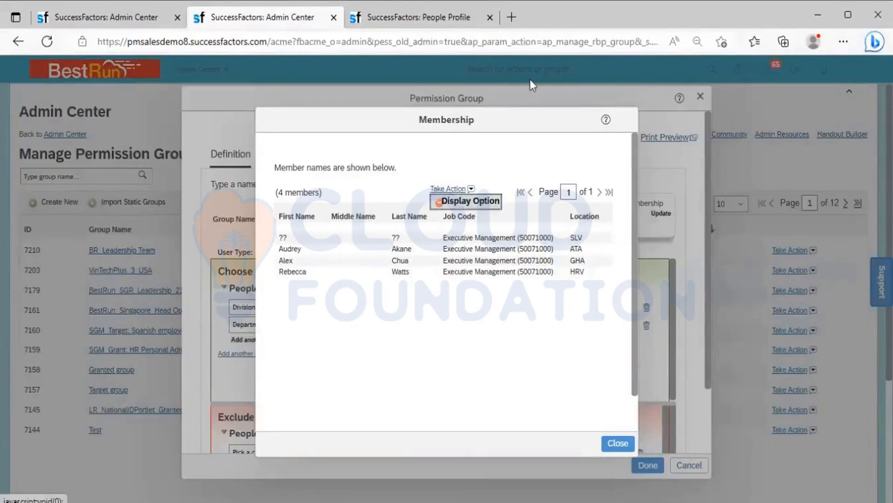
Step: Switch to the employee profile and start a proxy session as the group member who is President Australia in Sydney
{"action": "left_click", "coordinate": [405, 16]}
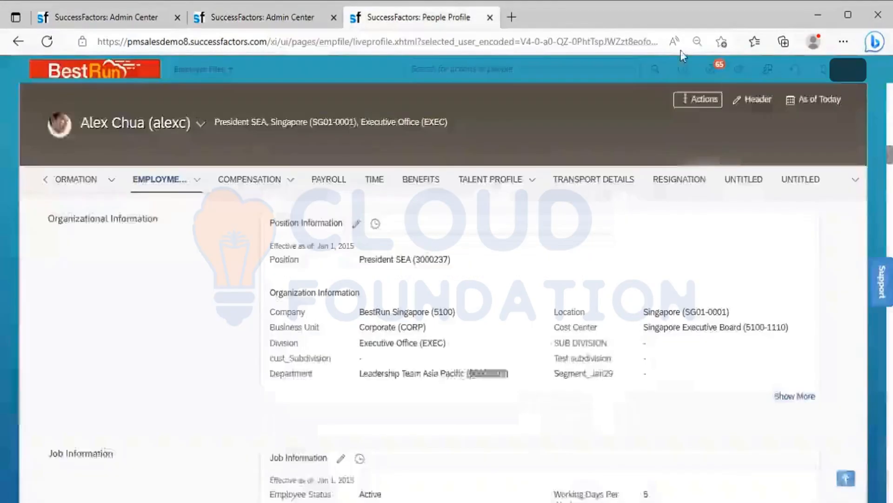
{"action": "left_click", "coordinate": [850, 78]}
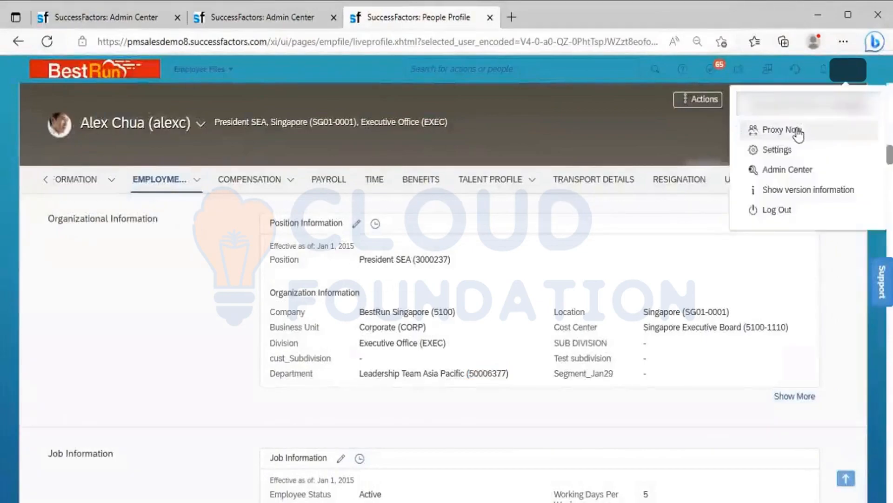
{"action": "left_click", "coordinate": [744, 131]}
{"action": "type", "text": "Rebe"}
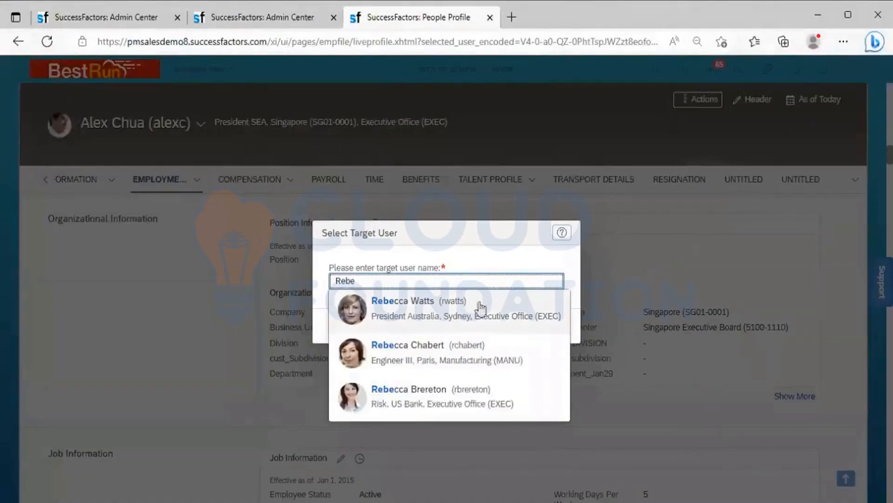
{"action": "left_click", "coordinate": [454, 309]}
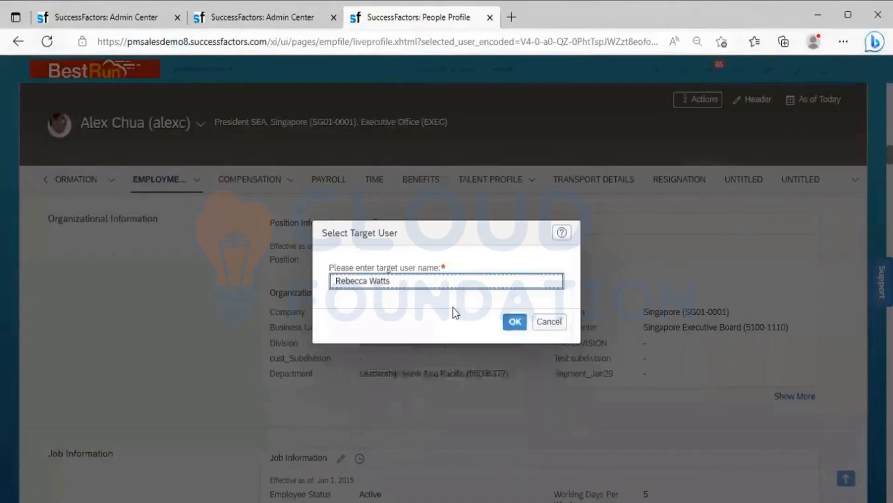
{"action": "left_click", "coordinate": [515, 321]}
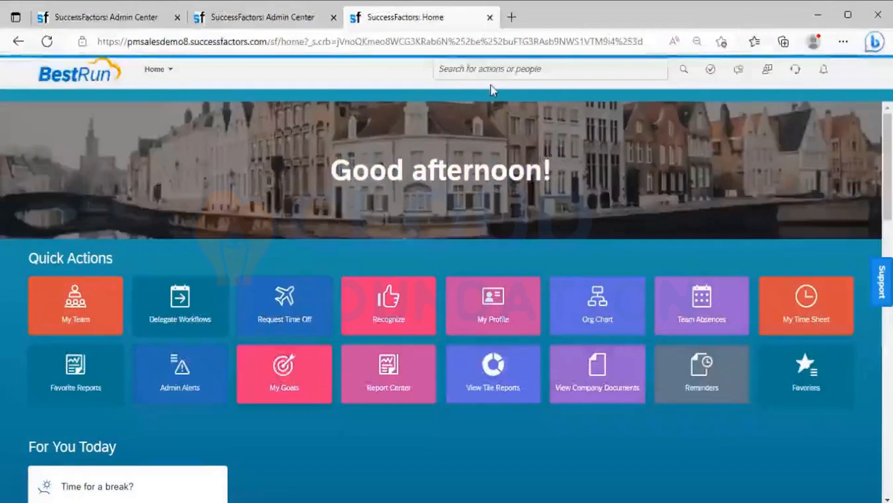
Step: Search for the group member who is President SEA by first name and open that employee's profile as the proxied user
{"action": "left_click", "coordinate": [474, 69]}
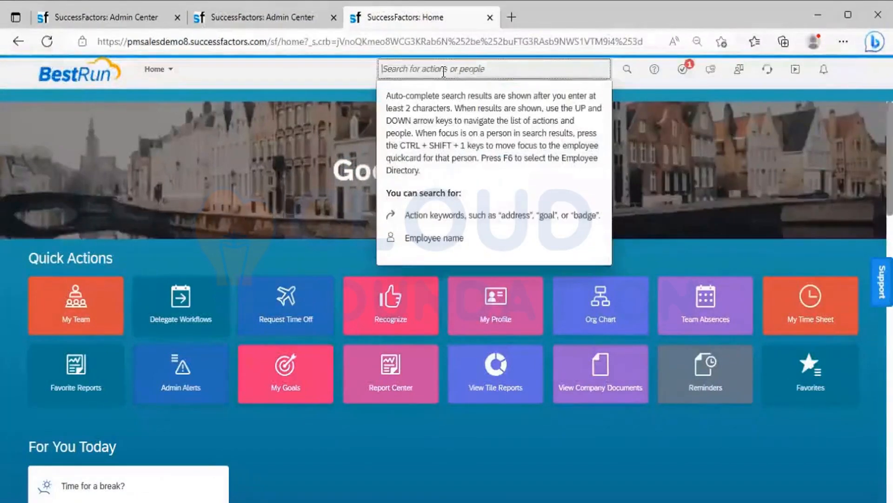
{"action": "type", "text": "alex"}
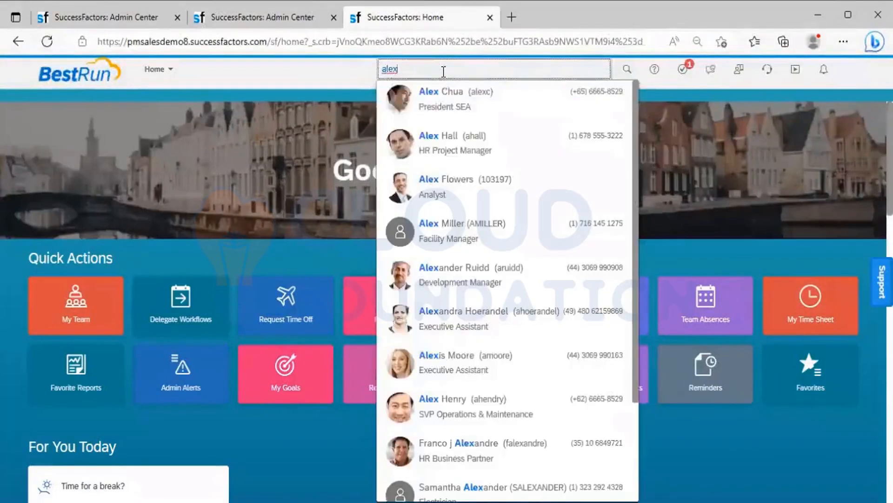
{"action": "left_click", "coordinate": [440, 94]}
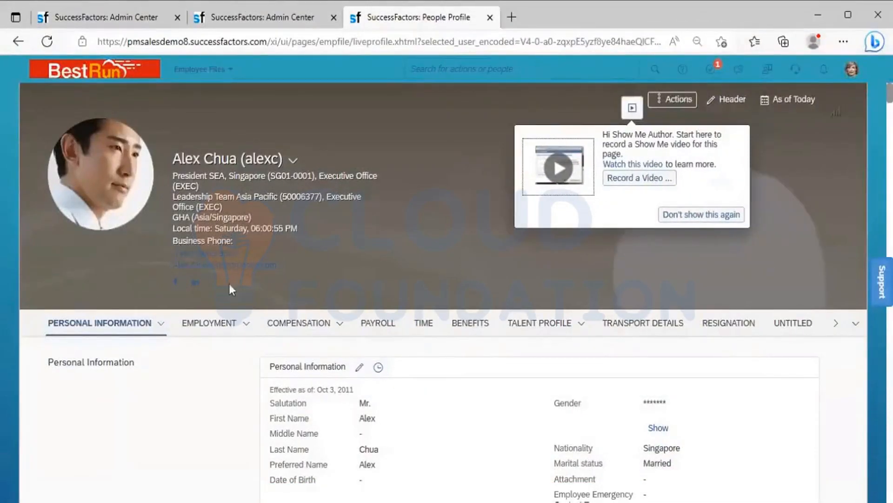
Step: Check the proxy identity shown for the current session and return to the Permission Role List, dismissing the active-session warning
{"action": "left_click", "coordinate": [852, 69]}
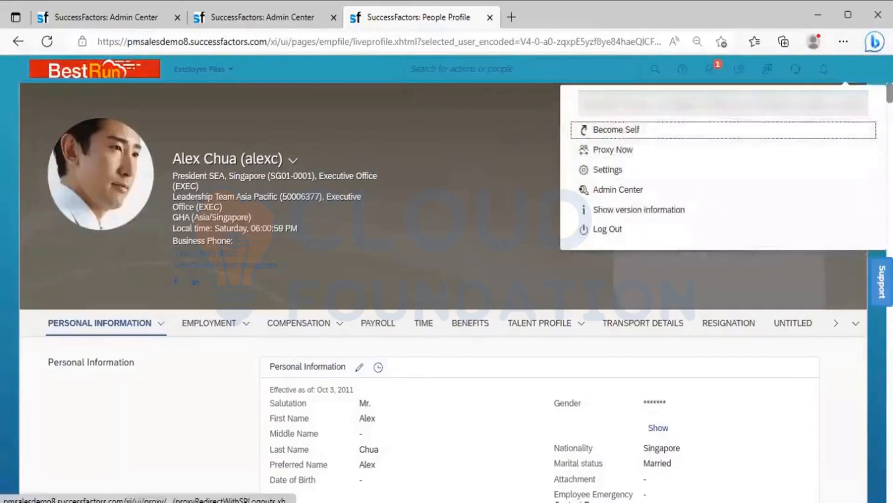
{"action": "left_click_drag", "start_coordinate": [829, 104], "coordinate": [766, 118]}
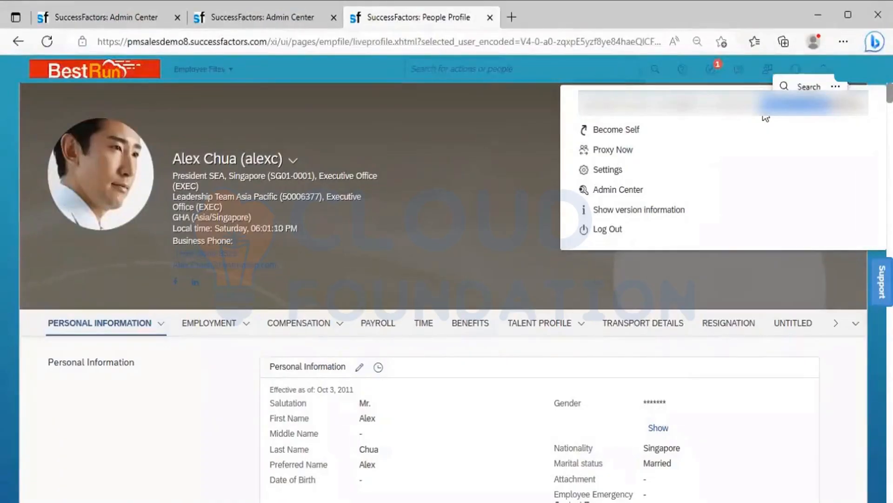
{"action": "left_click", "coordinate": [114, 17]}
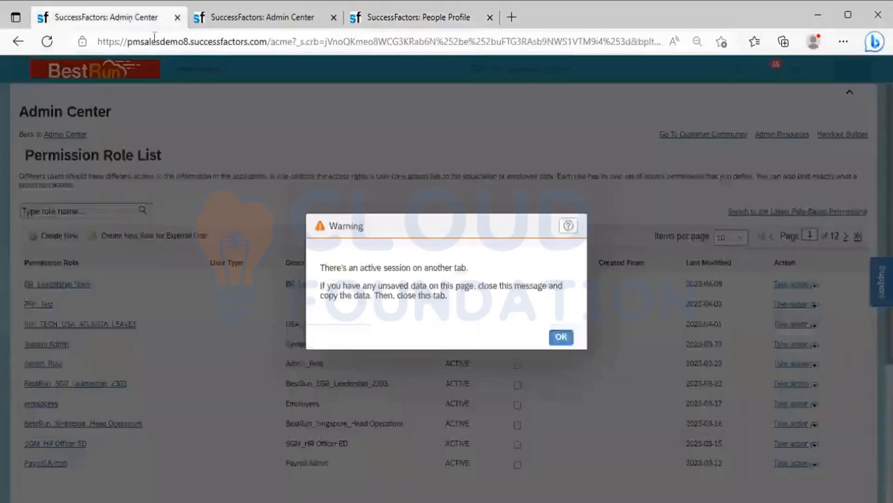
{"action": "left_click", "coordinate": [560, 341]}
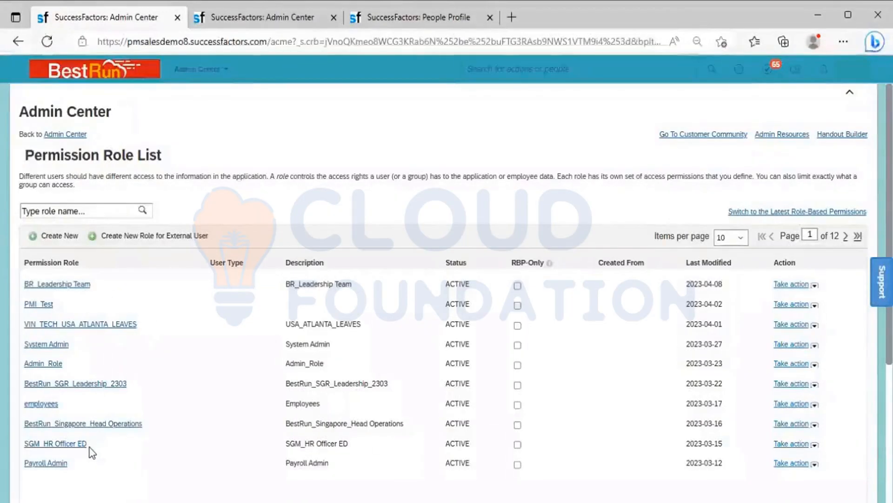
Step: Return to Manage Permission Groups, dismiss the session warning, and close the open membership list and permission group definition
{"action": "left_click", "coordinate": [287, 15]}
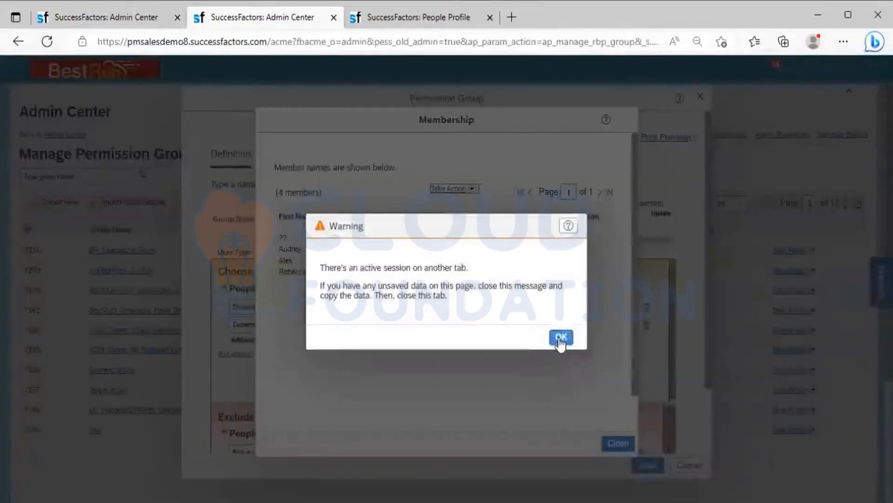
{"action": "left_click", "coordinate": [560, 338]}
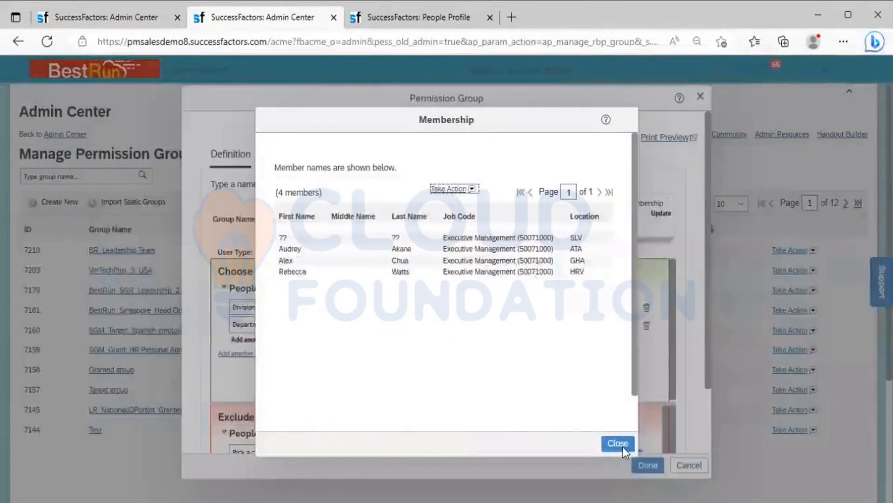
{"action": "left_click", "coordinate": [623, 445]}
{"action": "left_click", "coordinate": [647, 465]}
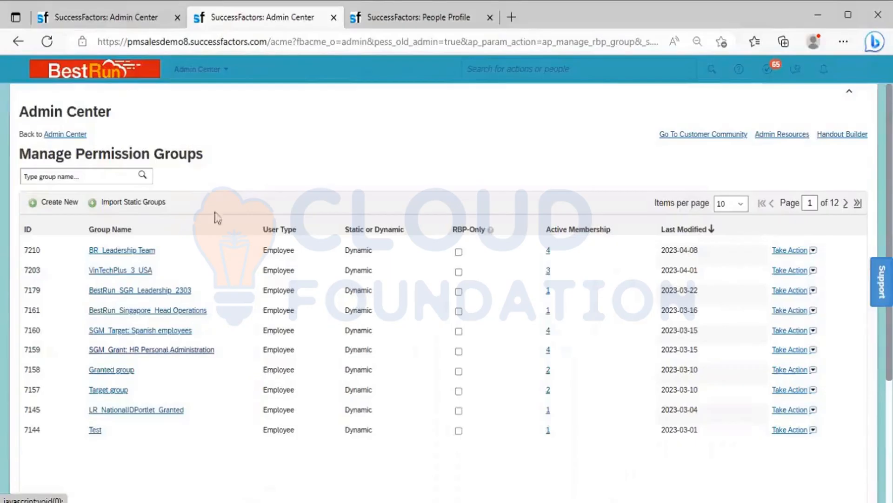
Step: Try to open the BR_Leadership Team role from the Permission Role List while still proxied as the group member
{"action": "left_click", "coordinate": [403, 14]}
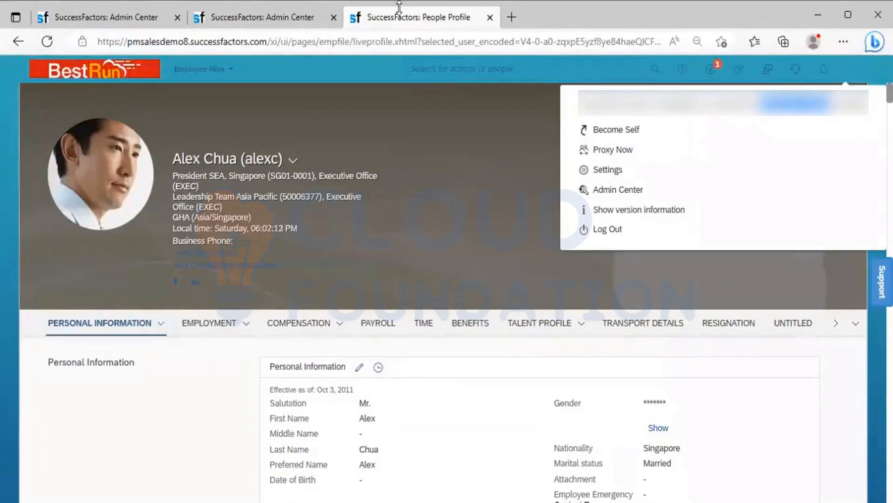
{"action": "left_click", "coordinate": [82, 11]}
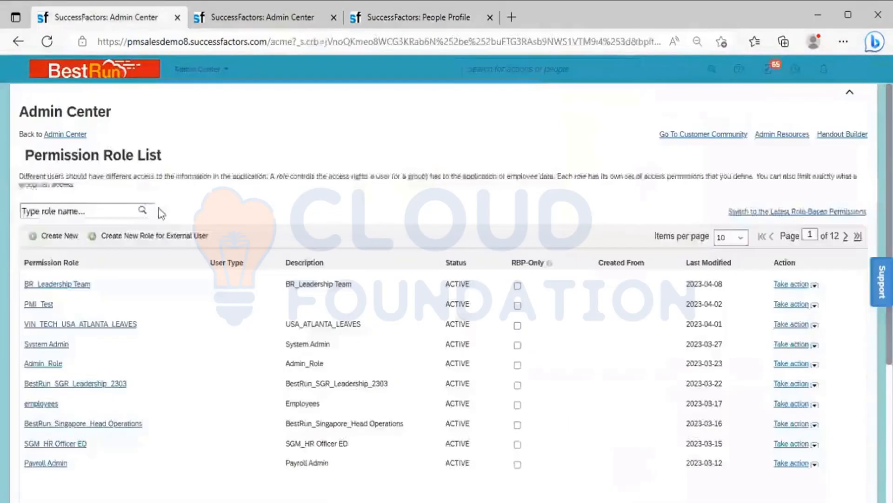
{"action": "left_click", "coordinate": [61, 286]}
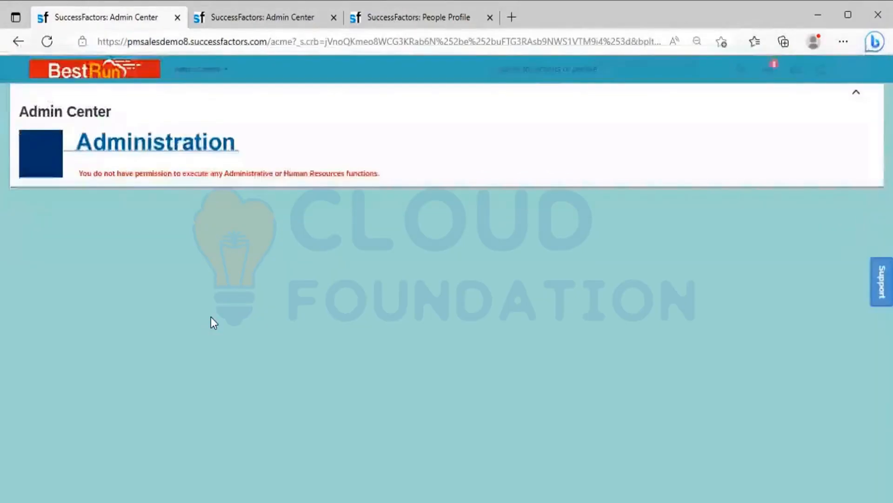
Step: End the proxy session with Become Self and go back to the System Admin role's details in Admin Center
{"action": "left_click", "coordinate": [390, 9]}
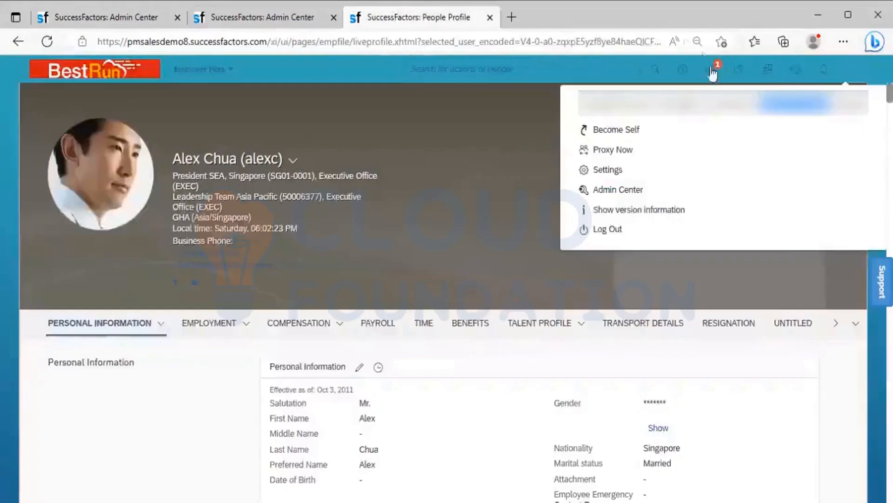
{"action": "left_click", "coordinate": [628, 132]}
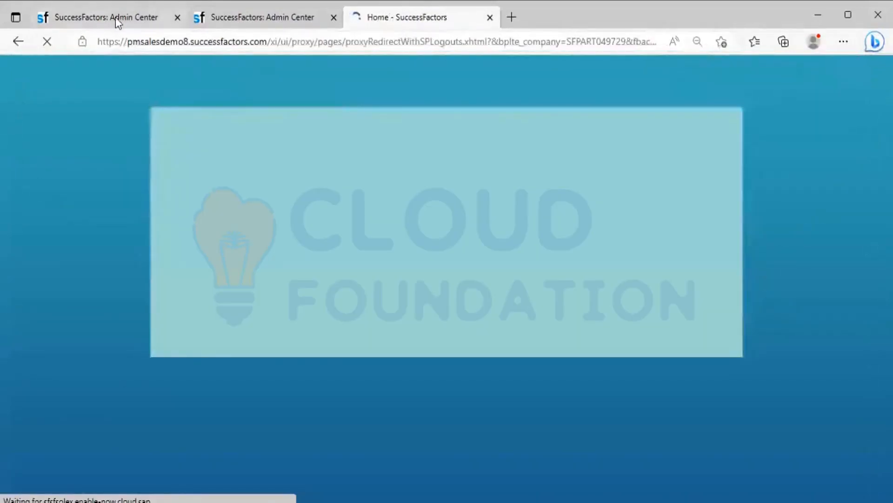
{"action": "left_click", "coordinate": [114, 19]}
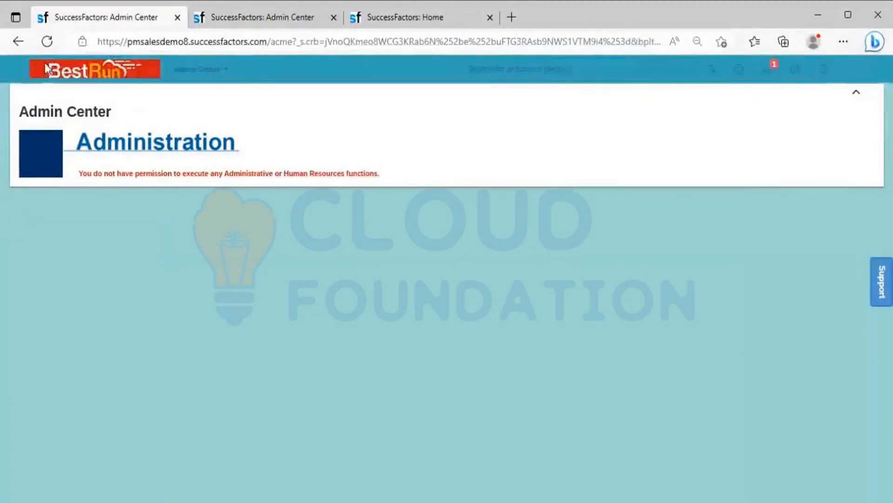
{"action": "left_click", "coordinate": [23, 44]}
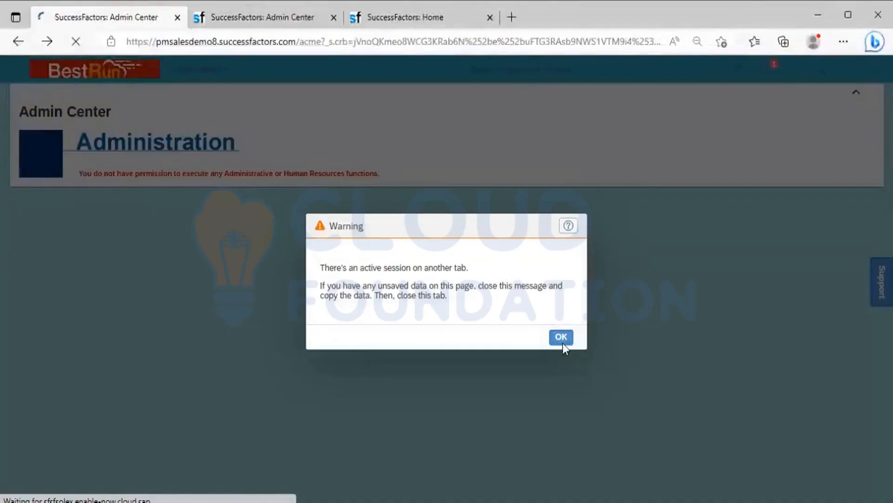
{"action": "left_click", "coordinate": [562, 341]}
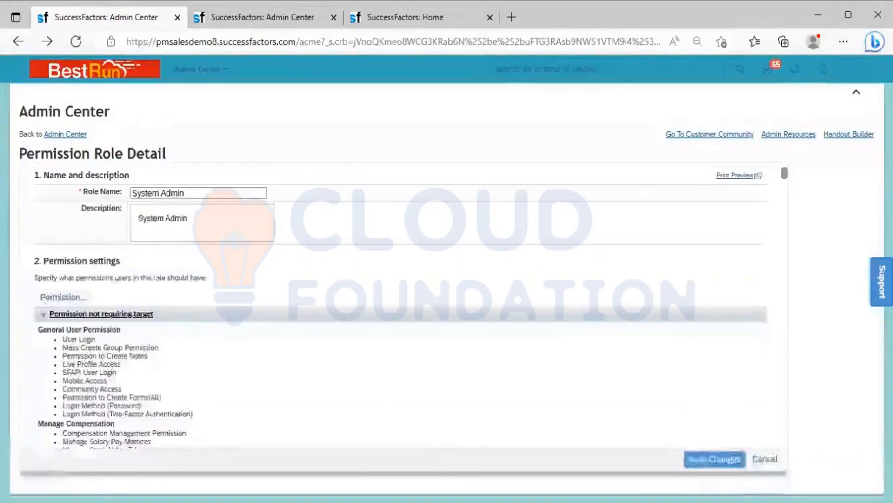
Step: Review the System Admin role's Employee Central Effective Dated Entities permissions and return to the role list without saving
{"action": "left_click", "coordinate": [64, 300]}
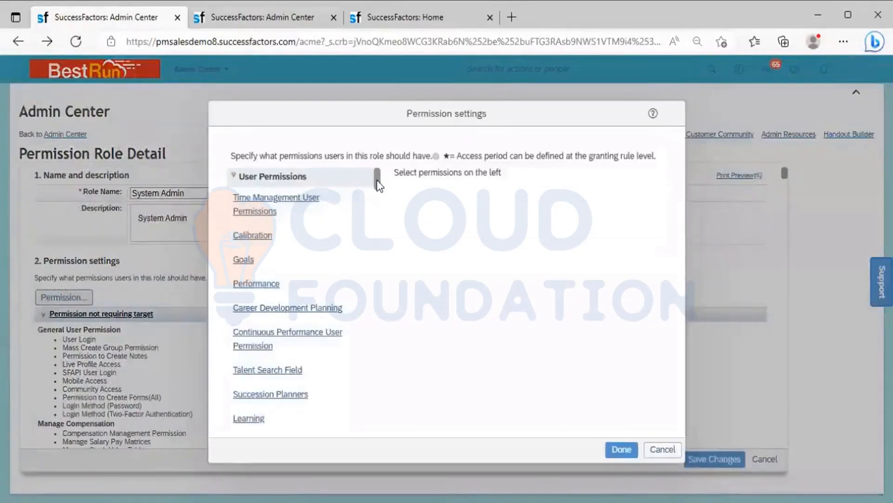
{"action": "left_click_drag", "start_coordinate": [379, 184], "coordinate": [375, 198]}
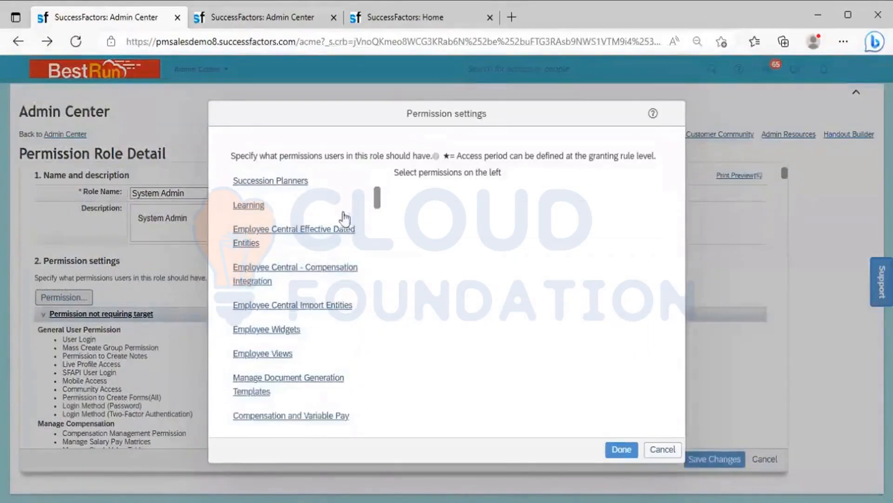
{"action": "left_click", "coordinate": [331, 229]}
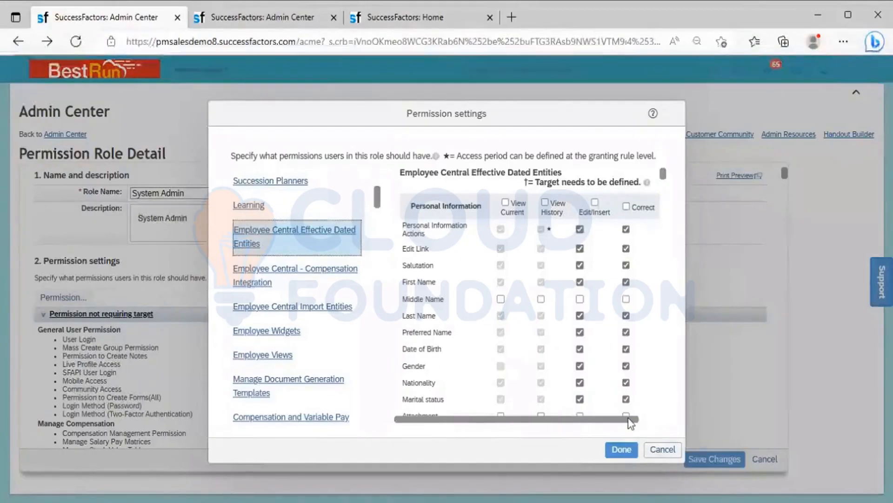
{"action": "key", "text": "Escape"}
{"action": "left_click", "coordinate": [754, 460]}
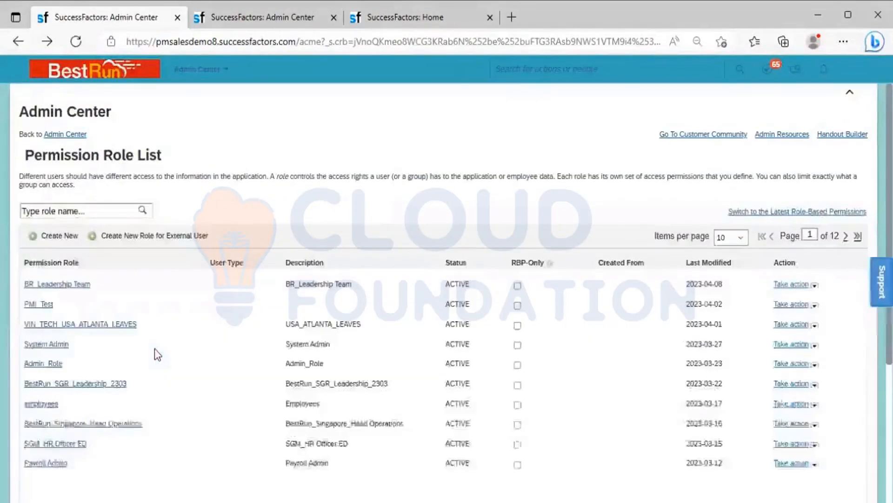
Step: Review the BR_Leadership Team role's Employee Central Effective Dated Entities permissions and leave the role without saving
{"action": "left_click", "coordinate": [61, 284]}
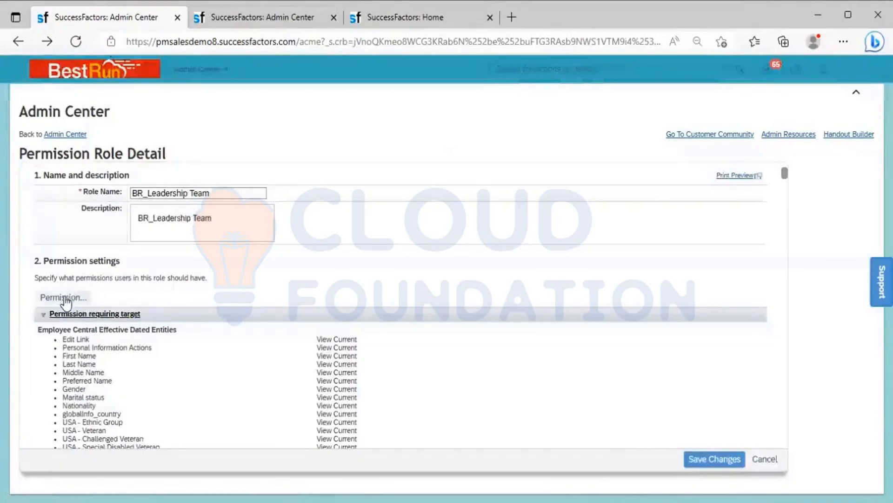
{"action": "left_click", "coordinate": [64, 297]}
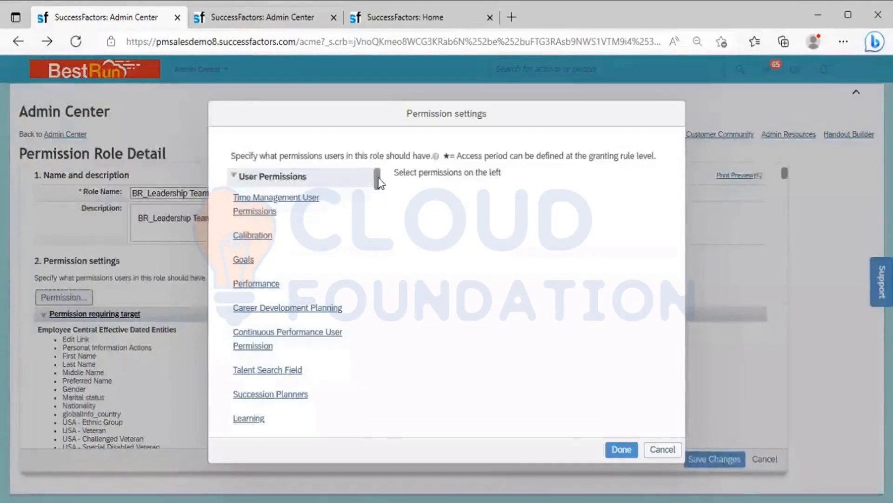
{"action": "left_click_drag", "start_coordinate": [379, 182], "coordinate": [378, 202]}
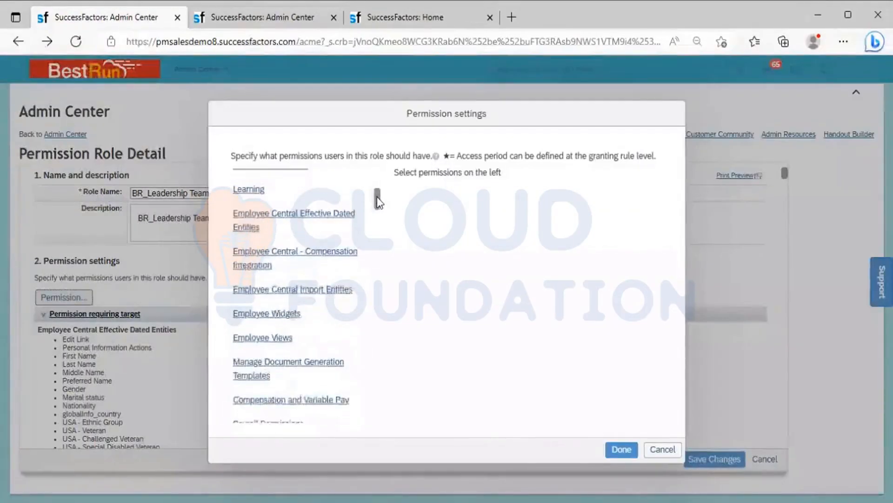
{"action": "left_click", "coordinate": [318, 217]}
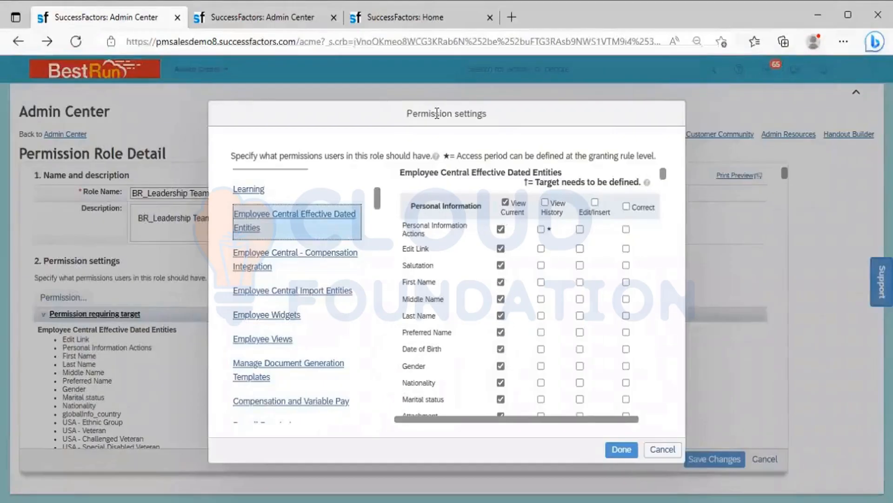
{"action": "left_click", "coordinate": [403, 16]}
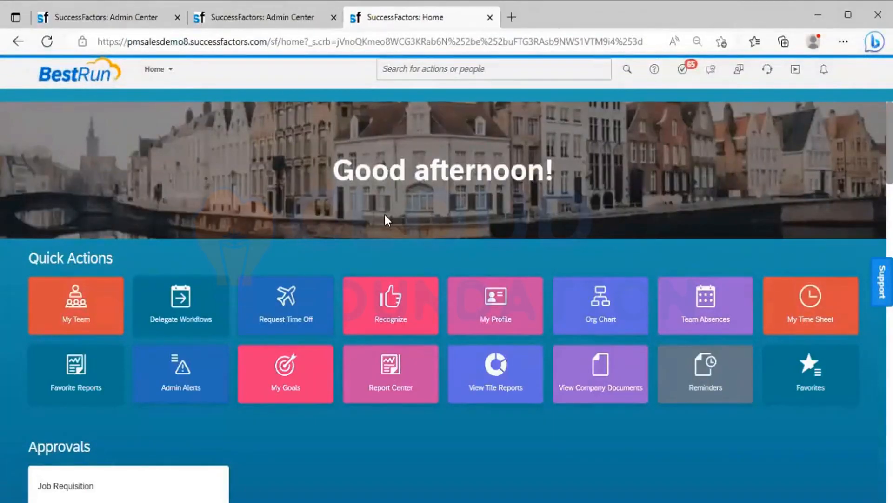
{"action": "left_click", "coordinate": [124, 20]}
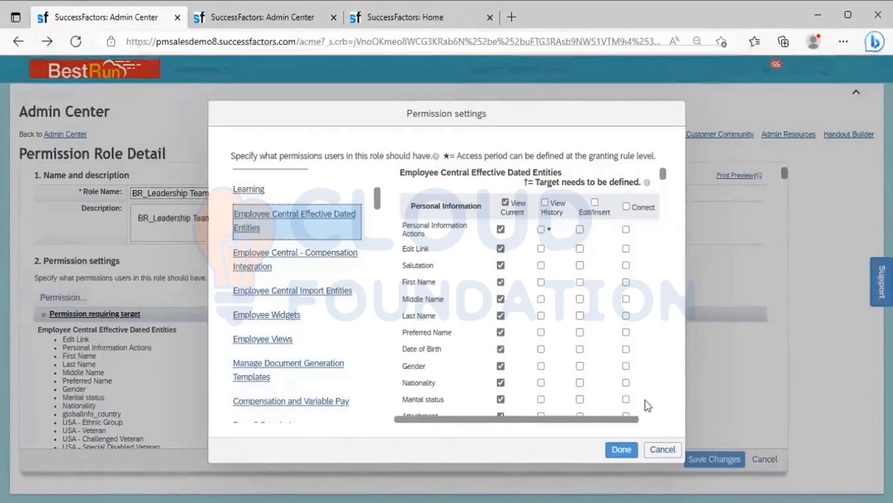
{"action": "left_click", "coordinate": [662, 450]}
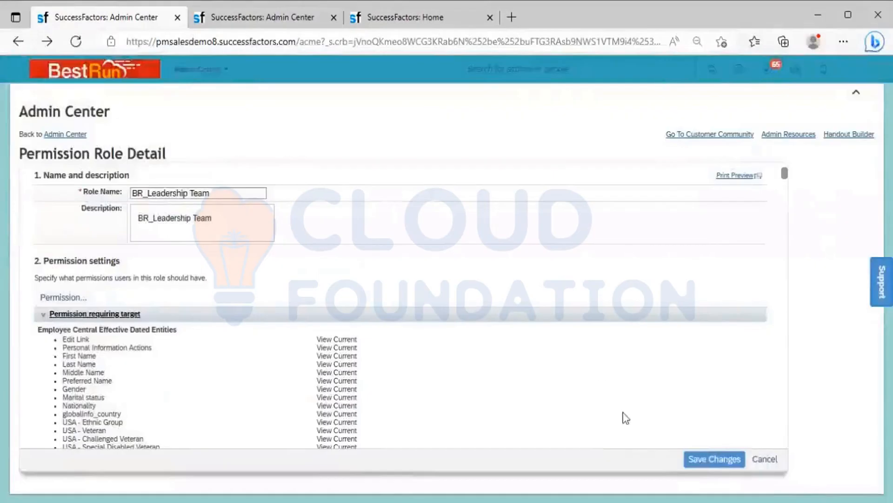
{"action": "left_click", "coordinate": [767, 459]}
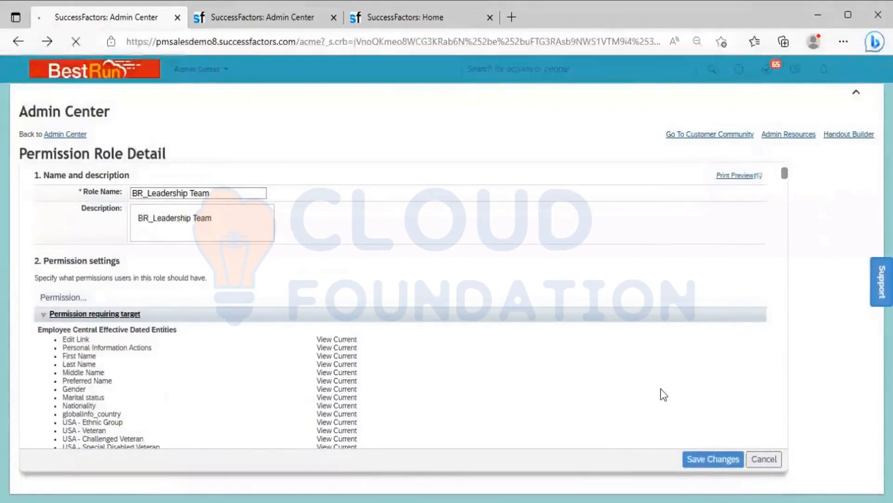